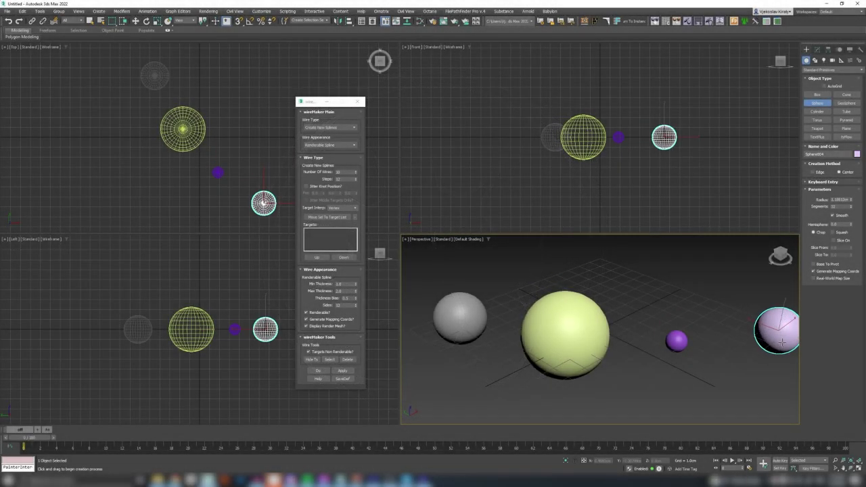
# - Move the yellow sphere down-left and the small purple sphere up-right
pyautogui.keyDown('alt'); pyautogui.moveTo(781, 342); pyautogui.dragTo(609, 318, button='middle'); pyautogui.keyUp('alt')
pyautogui.press('w')
pyautogui.click(590, 313)
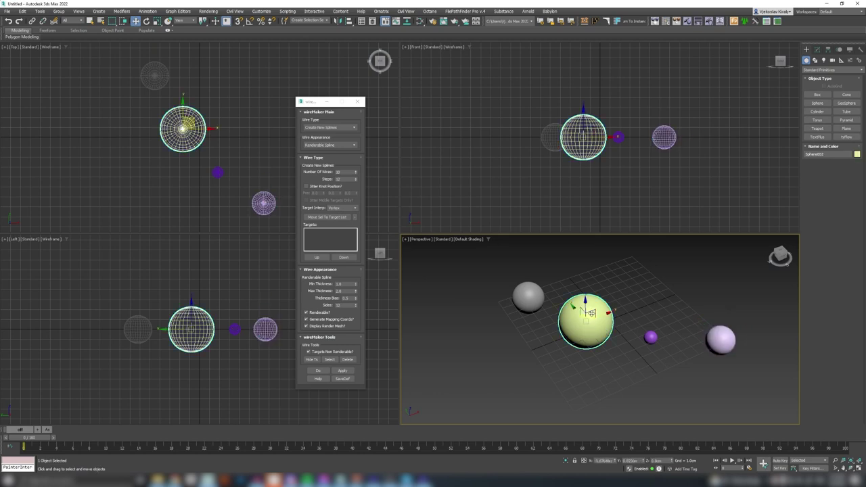
pyautogui.moveTo(590, 312); pyautogui.dragTo(556, 357)
pyautogui.moveTo(650, 337); pyautogui.dragTo(666, 296)
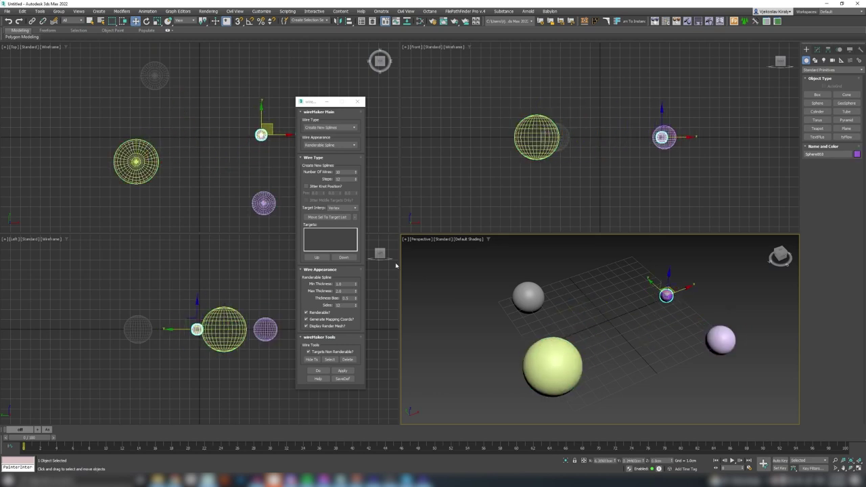
# - Add all four spheres as wireMaker targets and generate wires linking them
pyautogui.moveTo(757, 418); pyautogui.dragTo(758, 417)
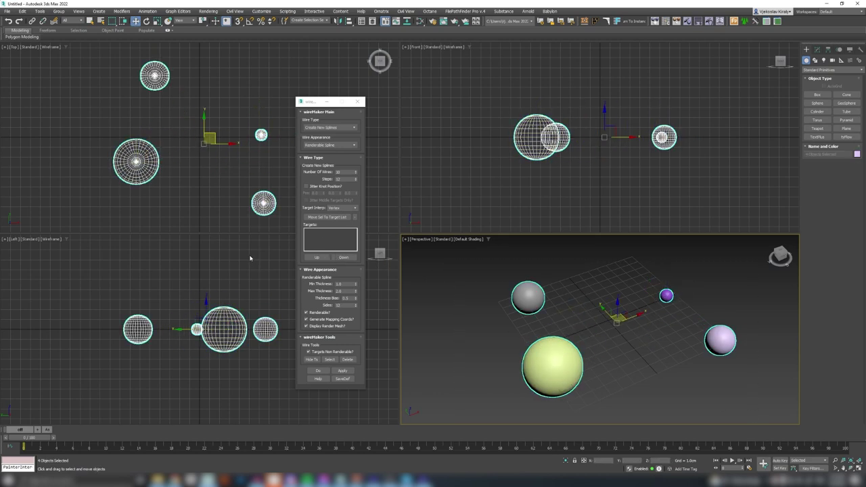
pyautogui.click(318, 218)
pyautogui.click(320, 370)
pyautogui.click(620, 358)
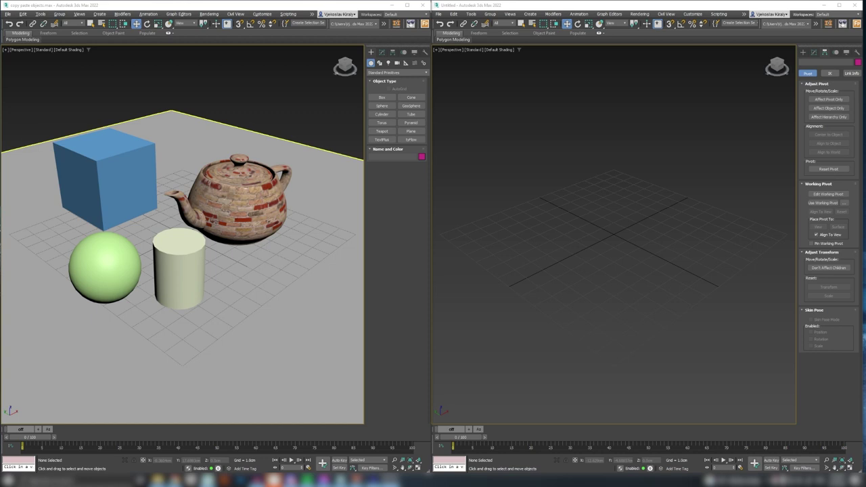
# - Paste the ground plane, box and sphere into the right scene, then select the left cylinder
pyautogui.click(195, 128)
pyautogui.keyDown('ctrl'); pyautogui.click(125, 166); pyautogui.keyUp('ctrl')
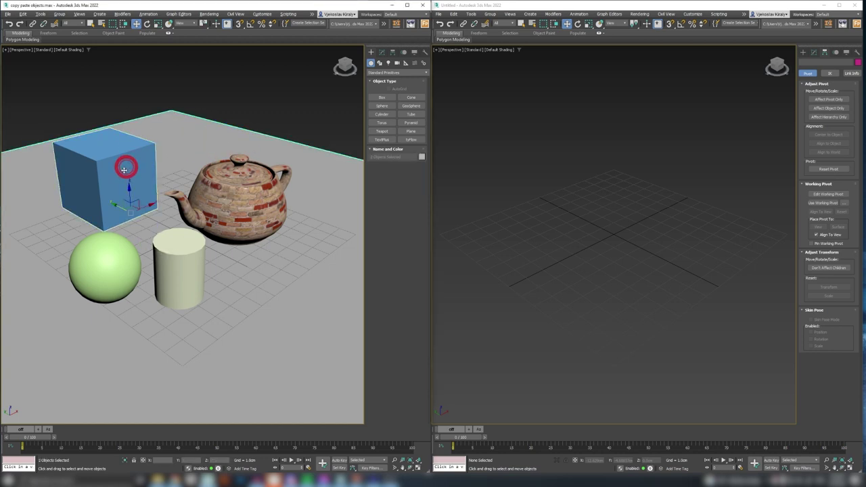
pyautogui.keyDown('ctrl'); pyautogui.click(110, 253); pyautogui.keyUp('ctrl')
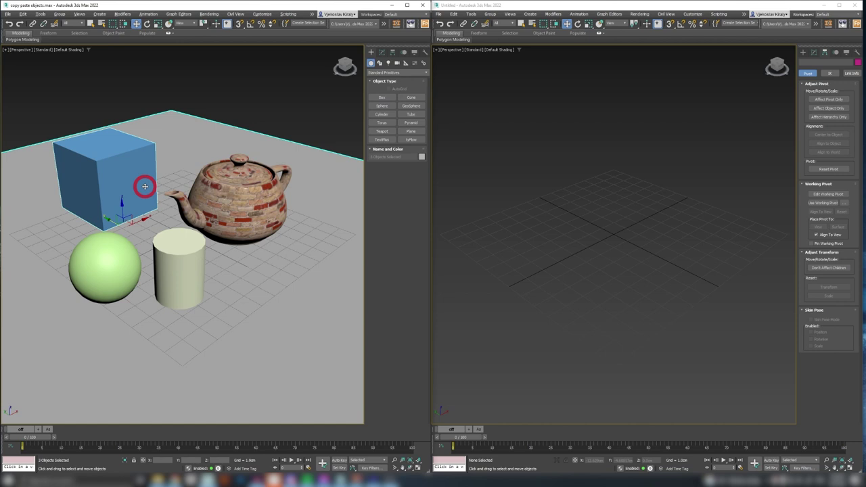
pyautogui.click(507, 186)
pyautogui.hotkey('ctrl', 'v')
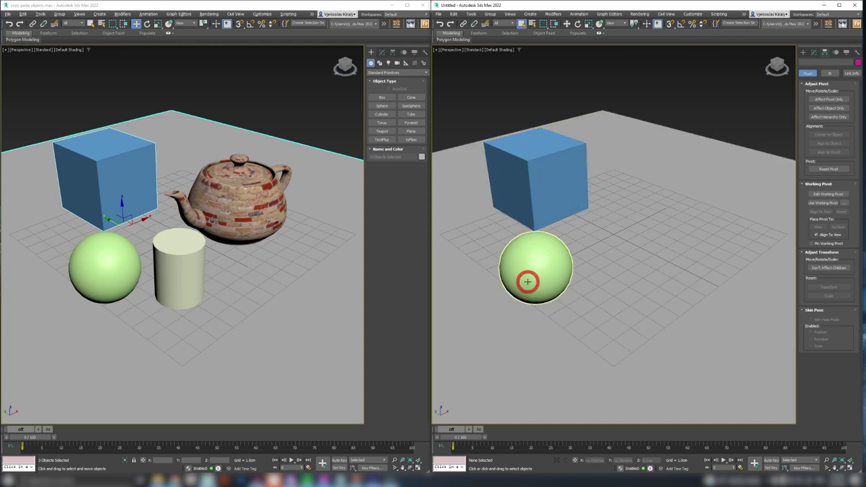
pyautogui.click(182, 246)
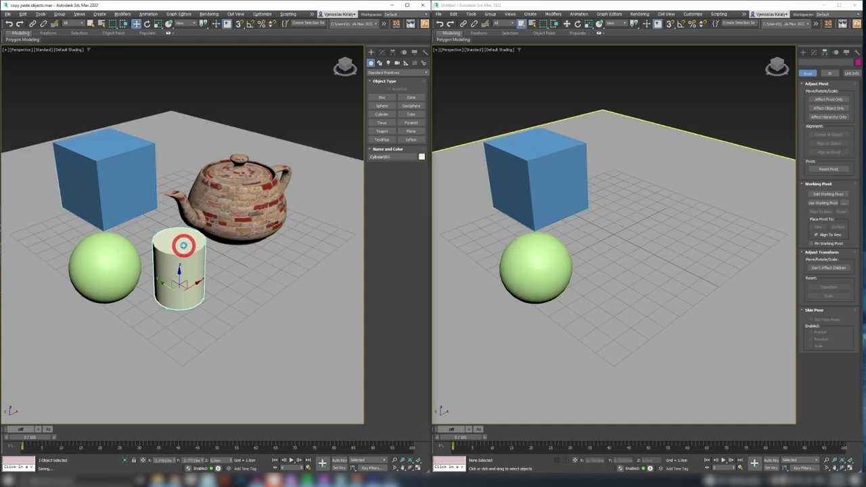
pyautogui.click(512, 246)
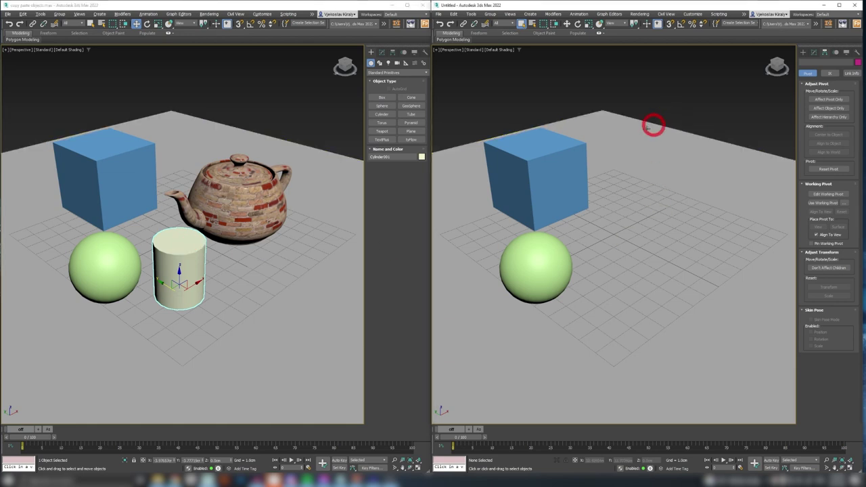
# - Paste cylinder copies scattered across the floor and stacked into a column
pyautogui.hotkey('ctrl', 'v')
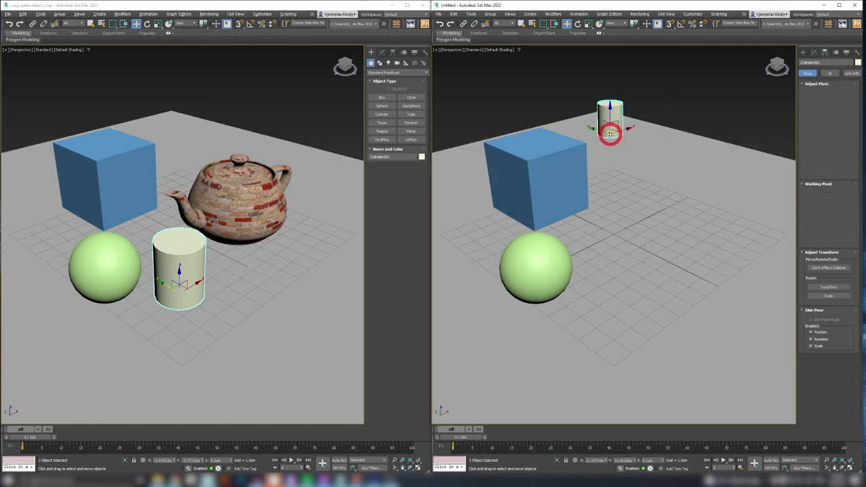
pyautogui.hotkey('ctrl', 'v')
pyautogui.hotkey('ctrl', 'v')
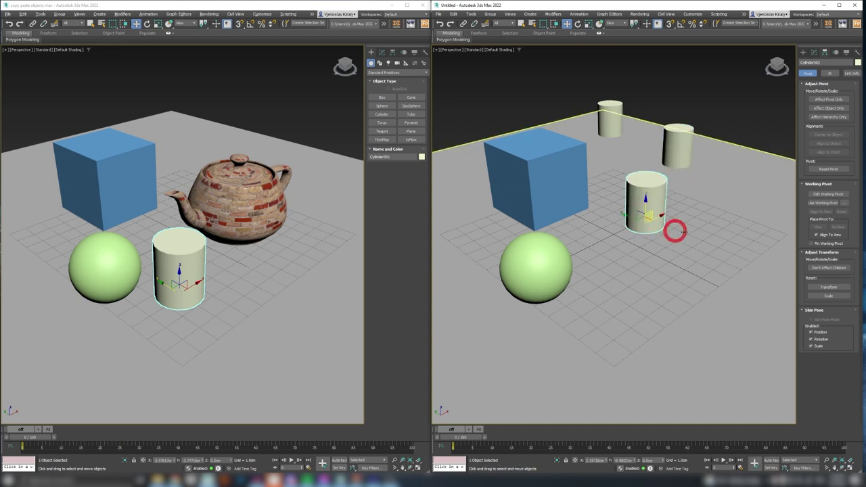
pyautogui.hotkey('ctrl', 'v')
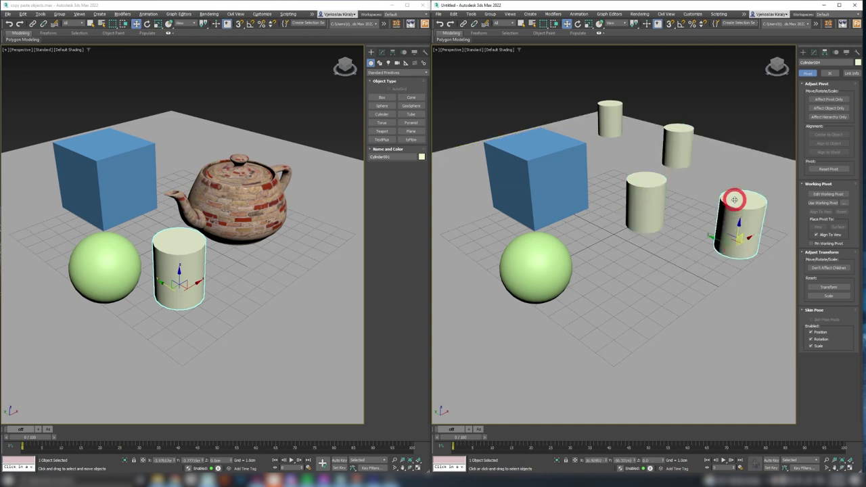
pyautogui.hotkey('ctrl', 'v')
pyautogui.hotkey('ctrl', 'v')
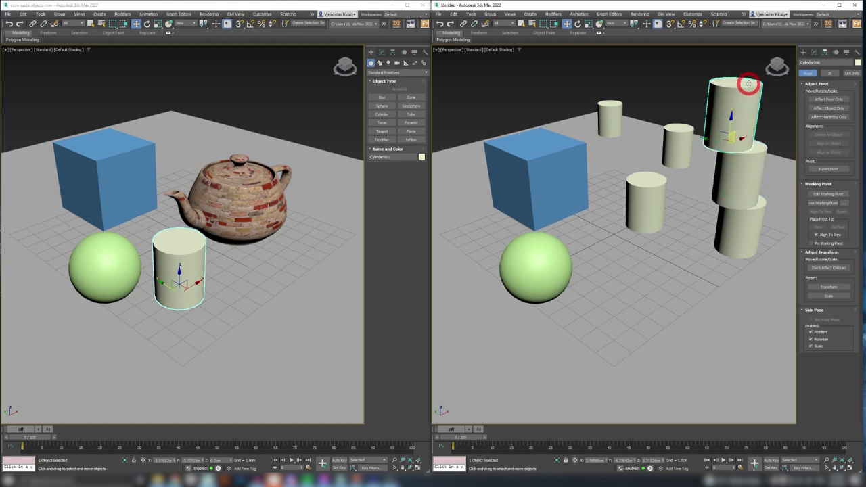
pyautogui.hotkey('ctrl', 'v')
# - From a near-top view, paste cylinders in a ring around the plane
pyautogui.scroll(-3, 636, 244)
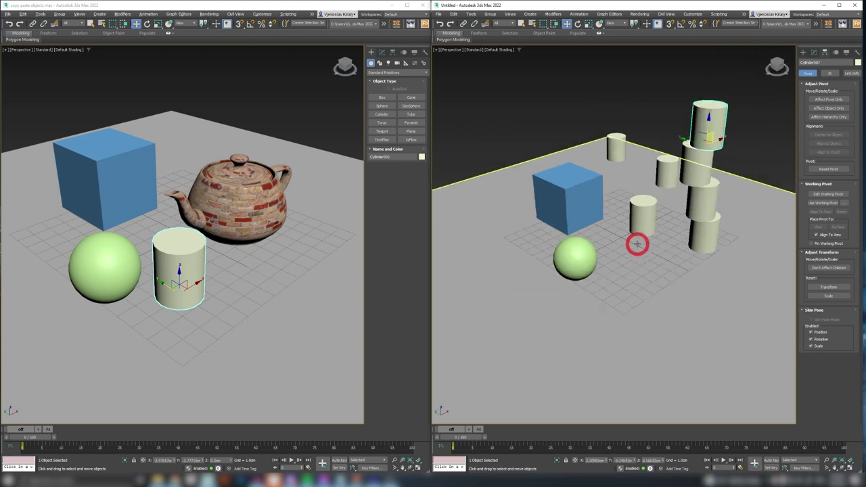
pyautogui.scroll(-4, 637, 244)
pyautogui.keyDown('alt'); pyautogui.moveTo(622, 242); pyautogui.dragTo(623, 280, button='middle'); pyautogui.keyUp('alt')
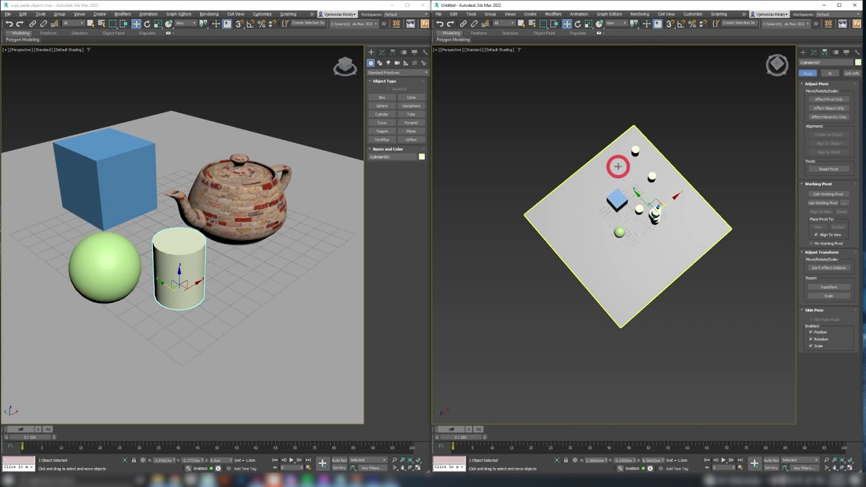
pyautogui.hotkey('ctrl', 'v')
pyautogui.hotkey('ctrl', 'v')
pyautogui.hotkey('ctrl', 'v')
pyautogui.hotkey('ctrl', 'v')
pyautogui.hotkey('ctrl', 'v')
pyautogui.hotkey('ctrl', 'v')
pyautogui.hotkey('ctrl', 'v')
pyautogui.hotkey('ctrl', 'v')
pyautogui.hotkey('ctrl', 'v')
pyautogui.hotkey('ctrl', 'v')
pyautogui.hotkey('ctrl', 'v')
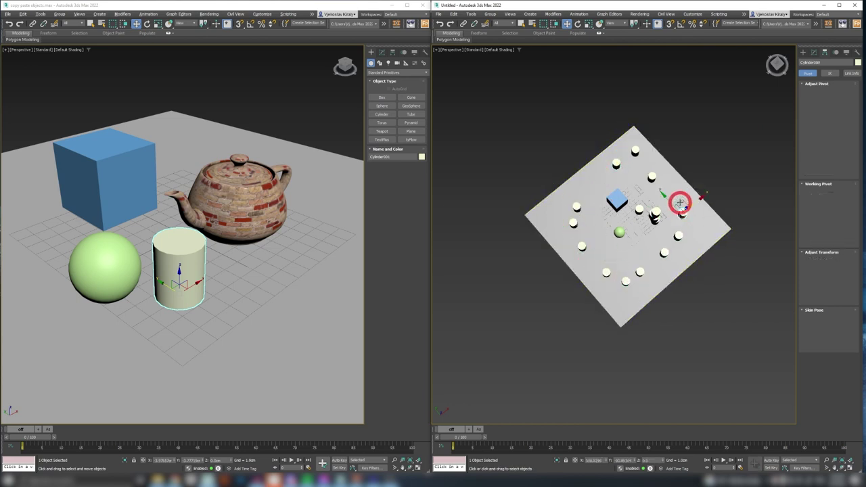
pyautogui.click(713, 186)
pyautogui.scroll(4, 666, 215)
# - Paste three copies of the brick teapot into the right scene
pyautogui.click(240, 201)
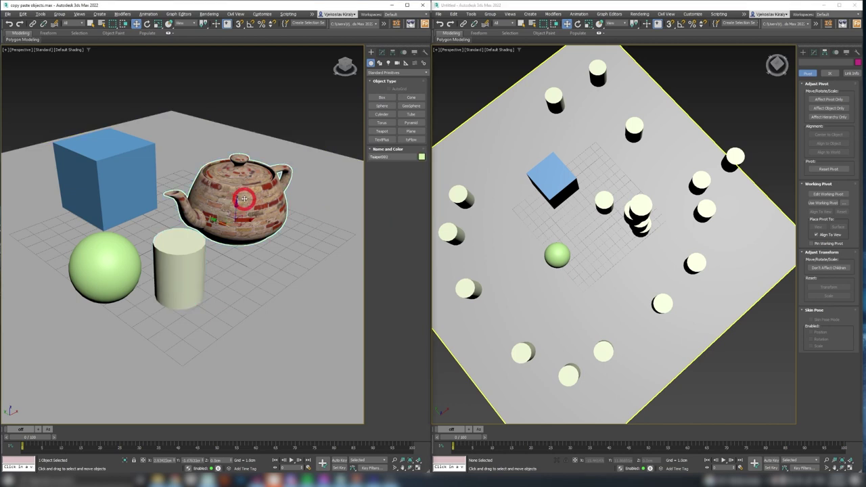
pyautogui.keyDown('alt'); pyautogui.moveTo(576, 252); pyautogui.dragTo(523, 245, button='middle'); pyautogui.keyUp('alt')
pyautogui.hotkey('ctrl', 'v')
pyautogui.hotkey('ctrl', 'v')
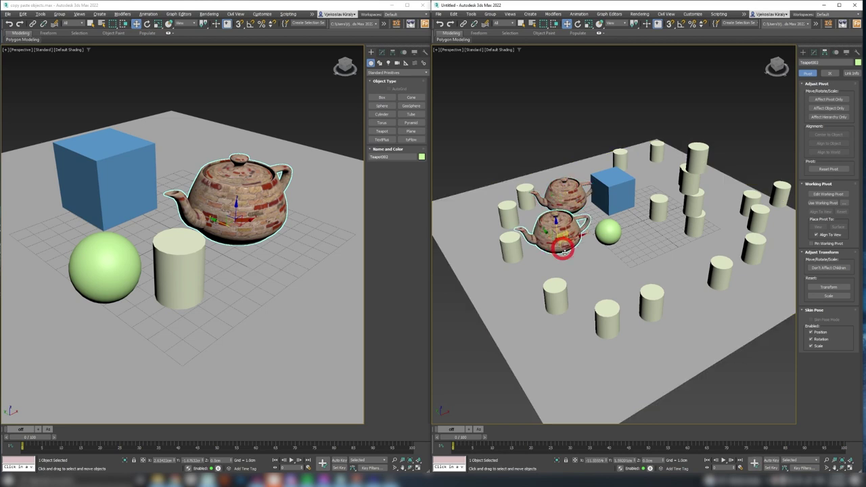
pyautogui.hotkey('ctrl', 'v')
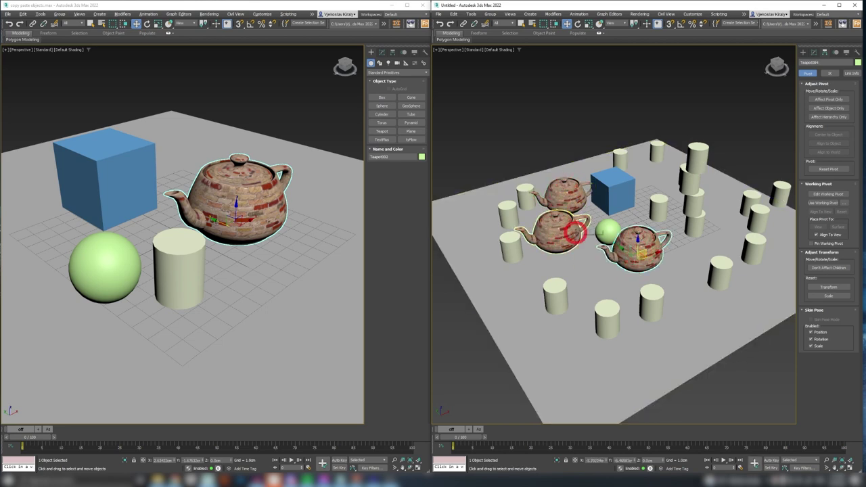
# - In the Slate Material Editor, drag the brick bitmap's offset to slide the texture
pyautogui.press('m')
pyautogui.click(27, 119)
pyautogui.click(636, 245)
pyautogui.doubleClick(129, 205)
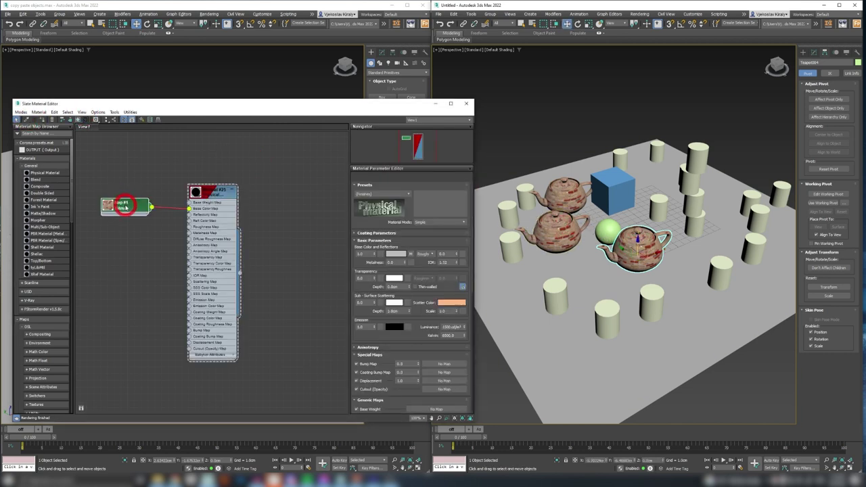
pyautogui.click(396, 220)
pyautogui.moveTo(396, 220); pyautogui.dragTo(393, 195)
# - Paste an earlier Clipboard history entry, placing the teapot, sphere and cylinder group
pyautogui.rightClick(638, 173)
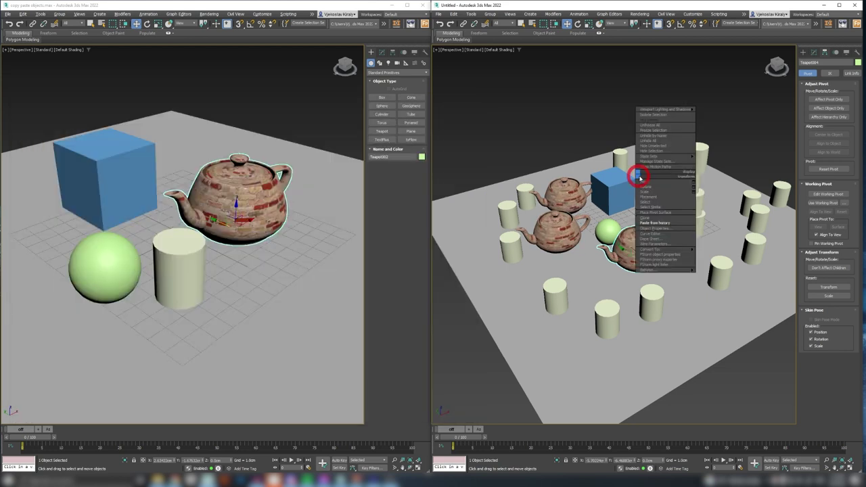
pyautogui.click(661, 224)
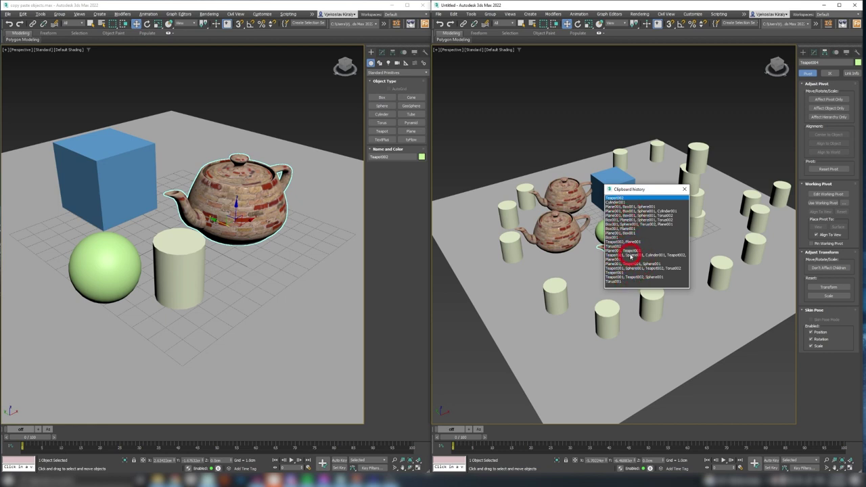
pyautogui.doubleClick(631, 255)
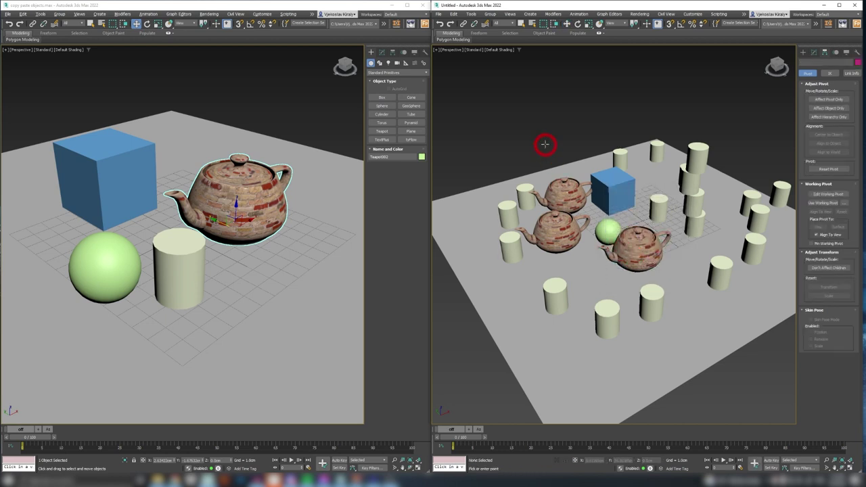
pyautogui.click(543, 99)
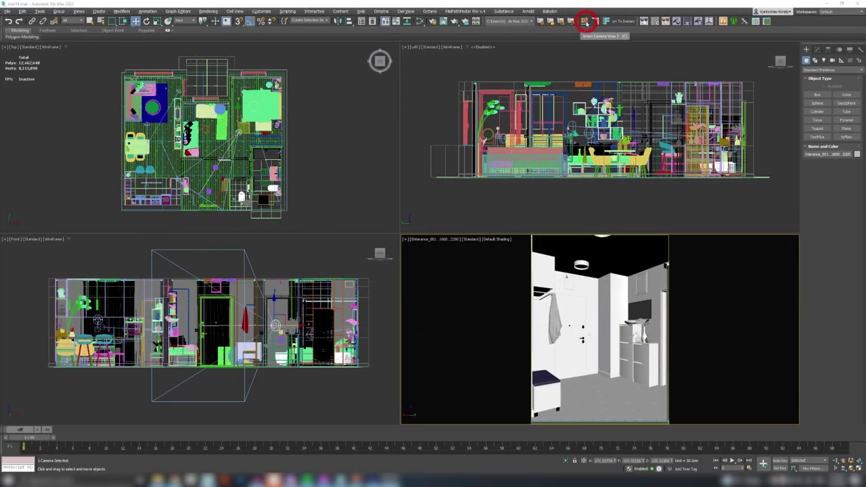
pyautogui.click(586, 21)
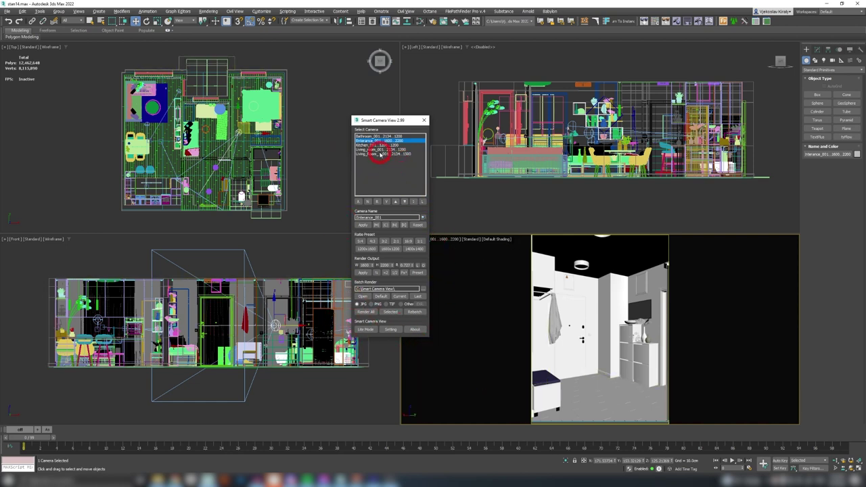
pyautogui.click(377, 150)
pyautogui.click(375, 145)
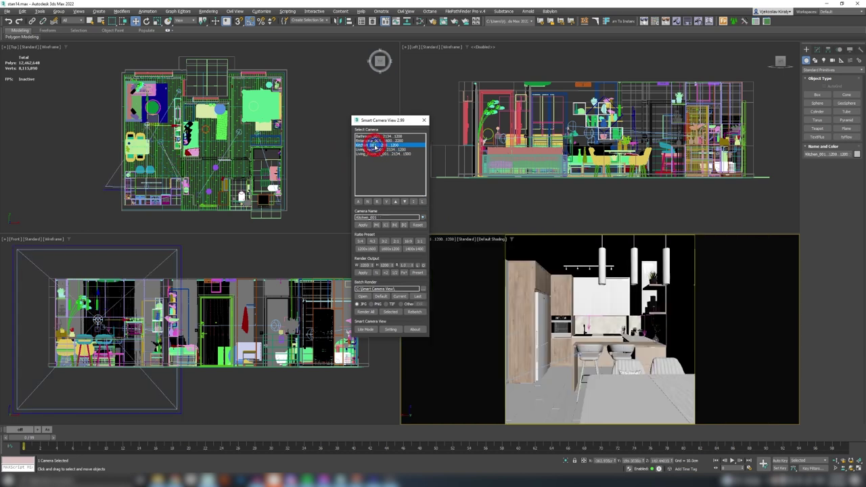
pyautogui.click(377, 140)
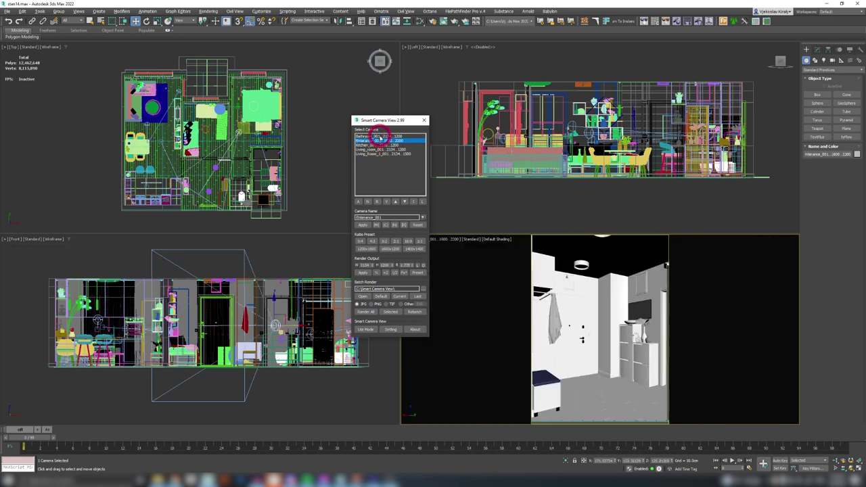
pyautogui.click(378, 136)
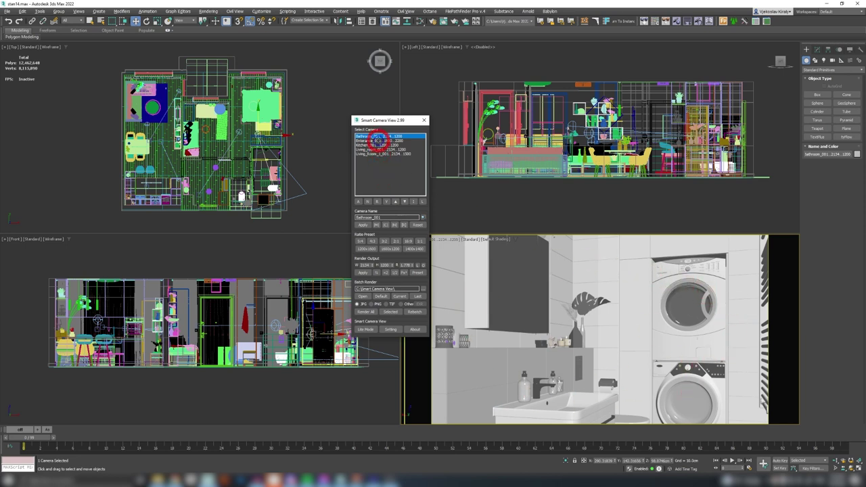
pyautogui.click(384, 140)
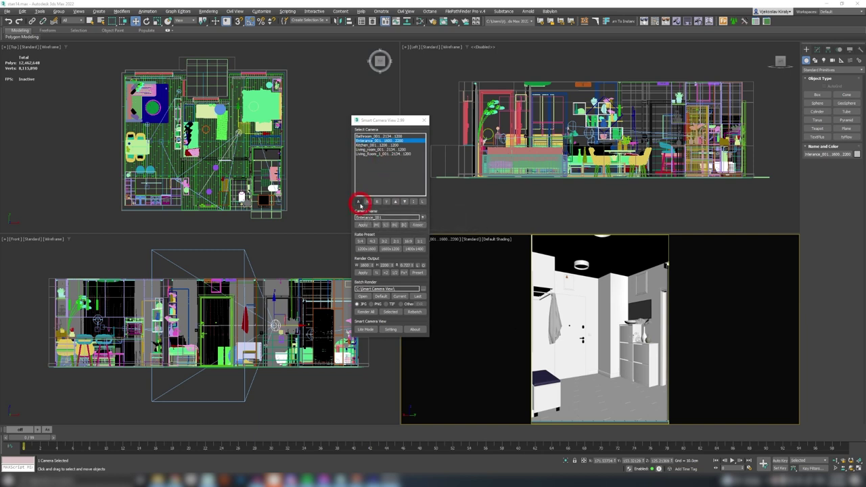
# - Select the bathroom and living room cameras and lock their transforms
pyautogui.click(358, 202)
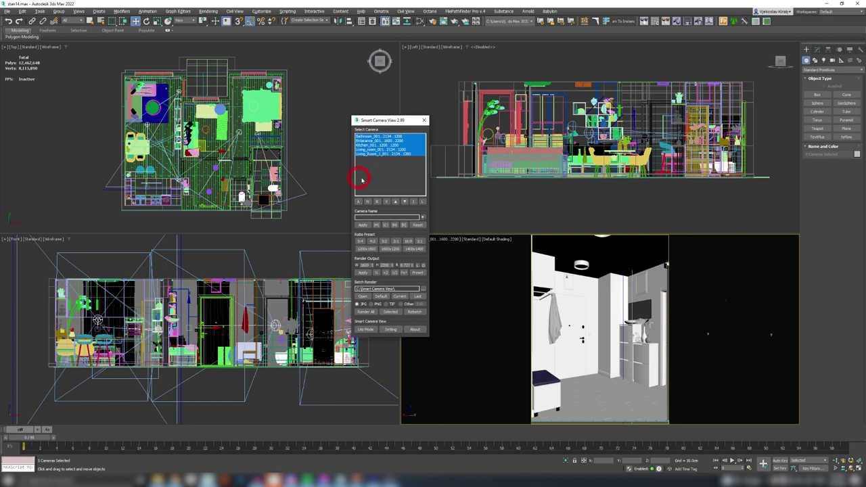
pyautogui.click(367, 180)
pyautogui.click(380, 201)
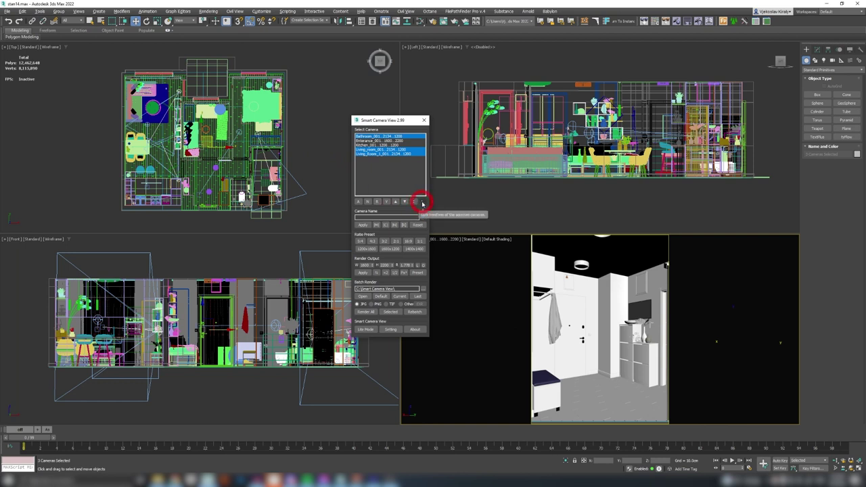
pyautogui.click(422, 201)
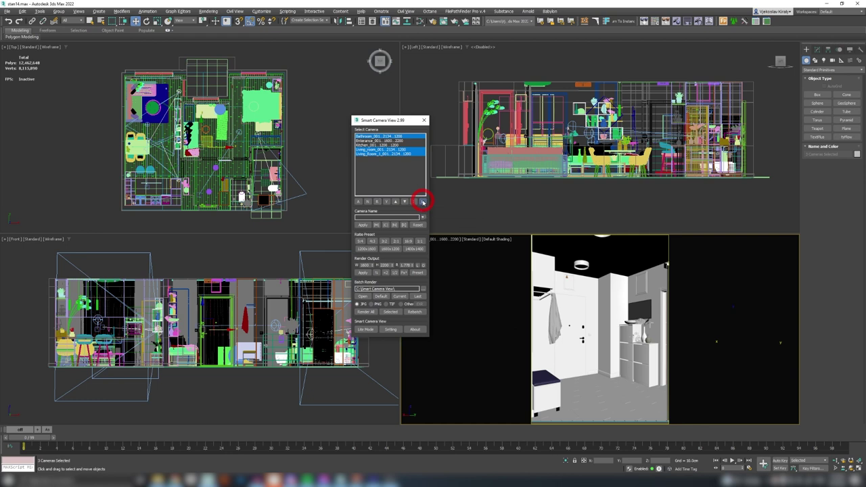
# - Select and then deselect a wall in the top plan view
pyautogui.rightClick(211, 138)
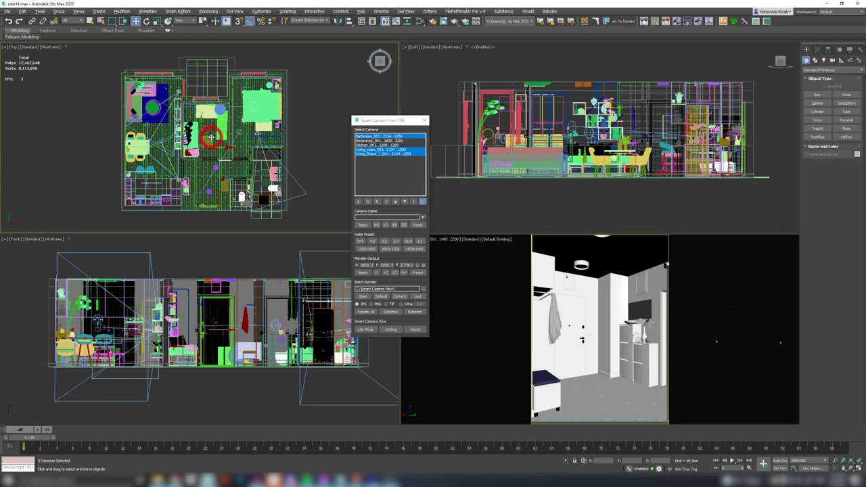
pyautogui.click(249, 162)
pyautogui.click(334, 170)
# - Set the camera viewport to look through Living_Room_1_001
pyautogui.click(382, 154)
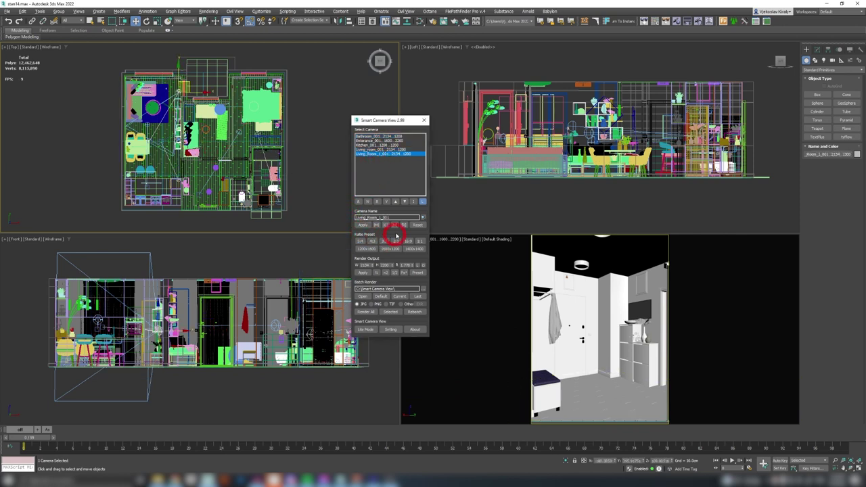
pyautogui.click(382, 154)
pyautogui.click(549, 294)
pyautogui.click(419, 178)
pyautogui.doubleClick(397, 155)
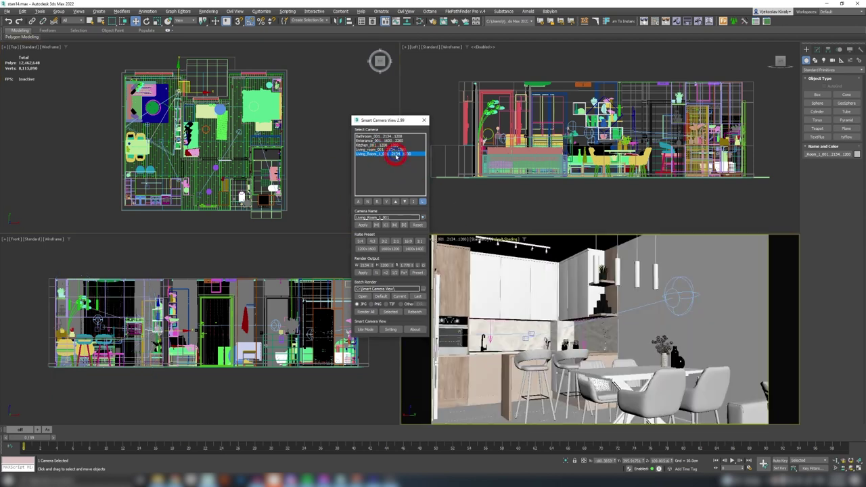
pyautogui.click(509, 255)
pyautogui.click(364, 202)
pyautogui.click(390, 207)
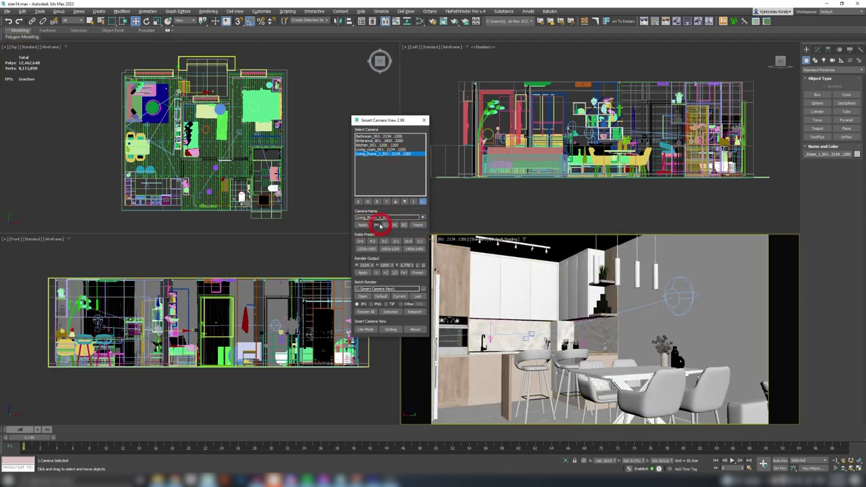
# - Edit the camera's name and toggle the aspect-ratio prefix for camera names
pyautogui.click(361, 215)
pyautogui.click(371, 145)
pyautogui.click(385, 169)
pyautogui.click(384, 137)
pyautogui.click(379, 220)
pyautogui.click(406, 224)
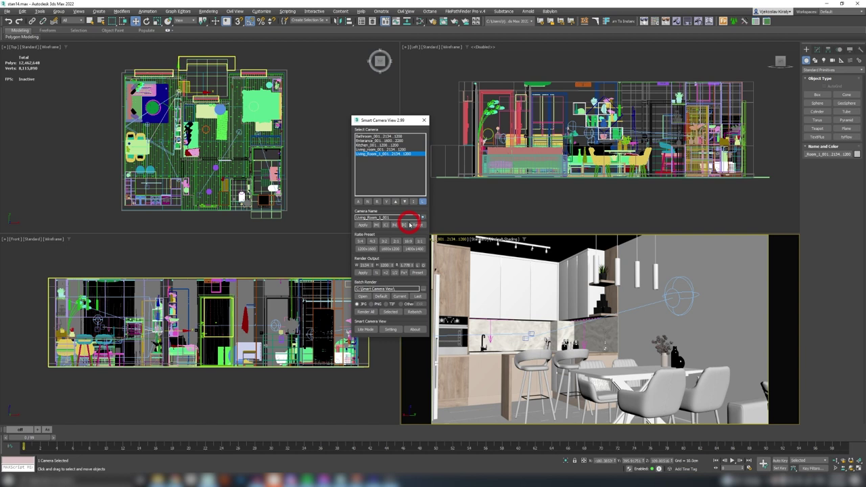
# - Use the Ratio Preset buttons to give Living_Room_1_001 a 2134 × 1200 output
pyautogui.click(359, 241)
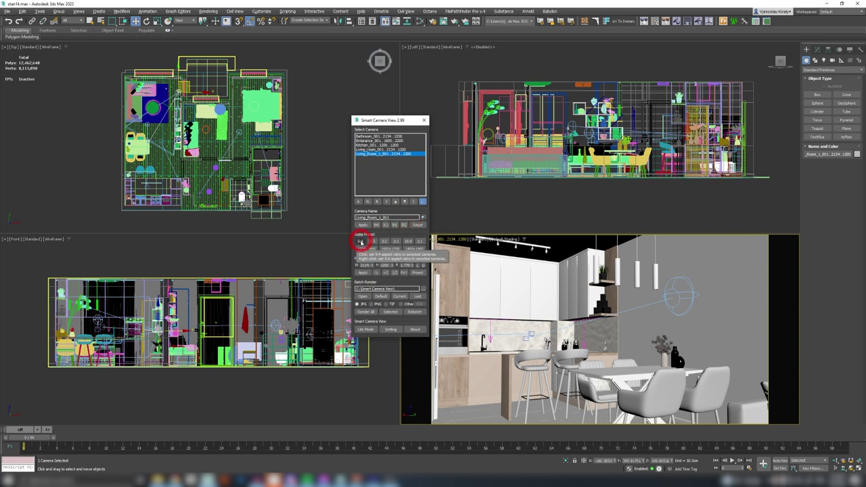
pyautogui.click(416, 243)
pyautogui.click(395, 240)
pyautogui.click(364, 249)
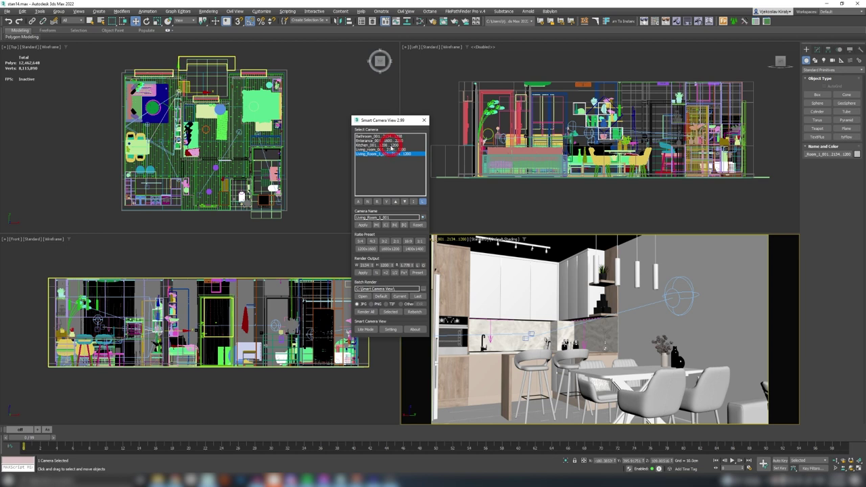
# - Add Living_room_001 to the selection and apply 1000 x 1200 render size to both cameras
pyautogui.keyDown('ctrl'); pyautogui.click(388, 150); pyautogui.keyUp('ctrl')
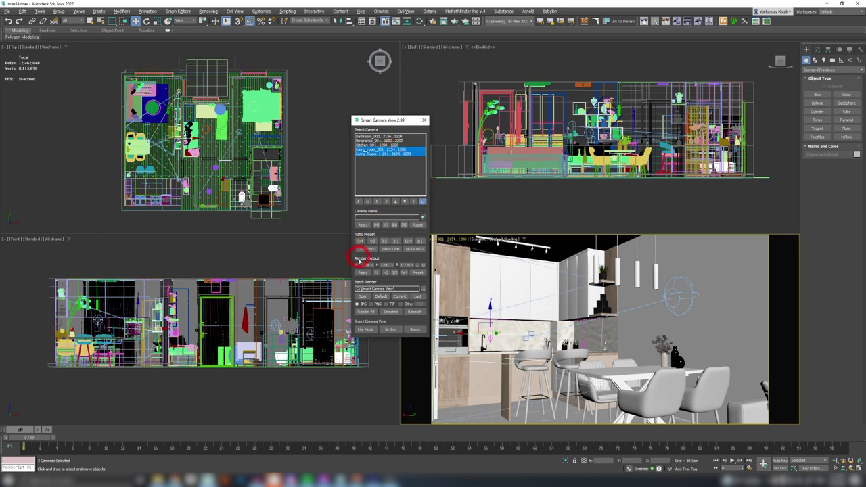
pyautogui.click(384, 202)
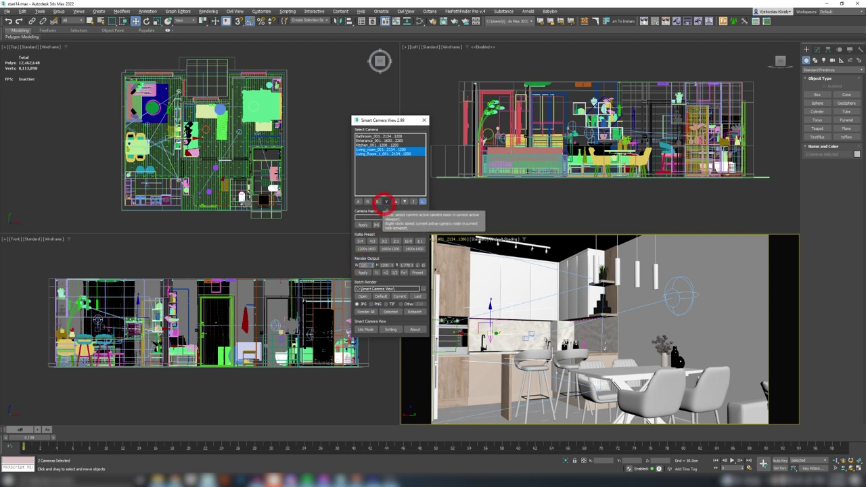
pyautogui.click(364, 272)
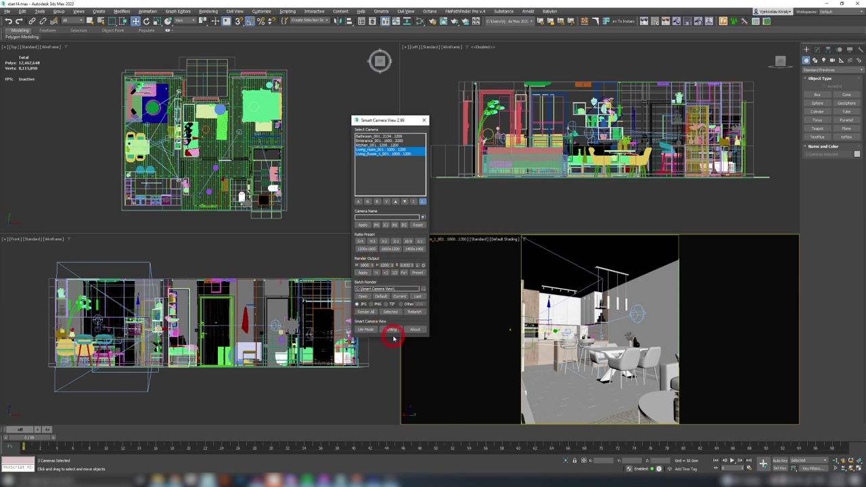
pyautogui.click(391, 330)
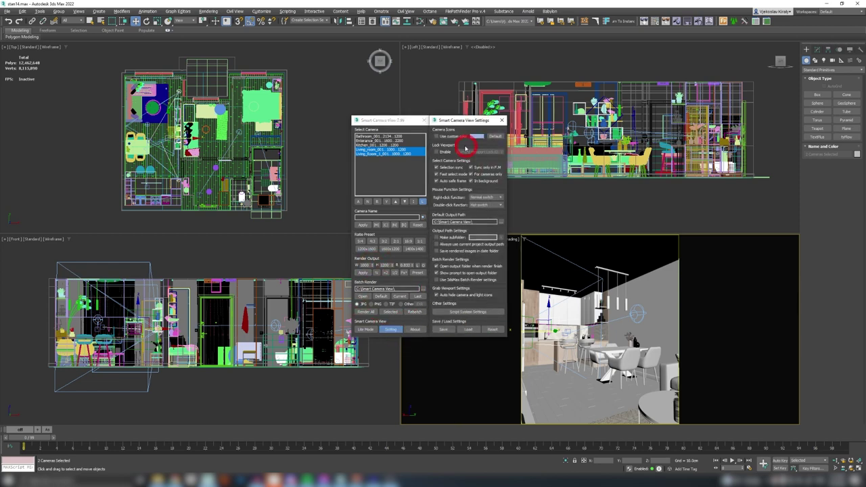
pyautogui.click(501, 119)
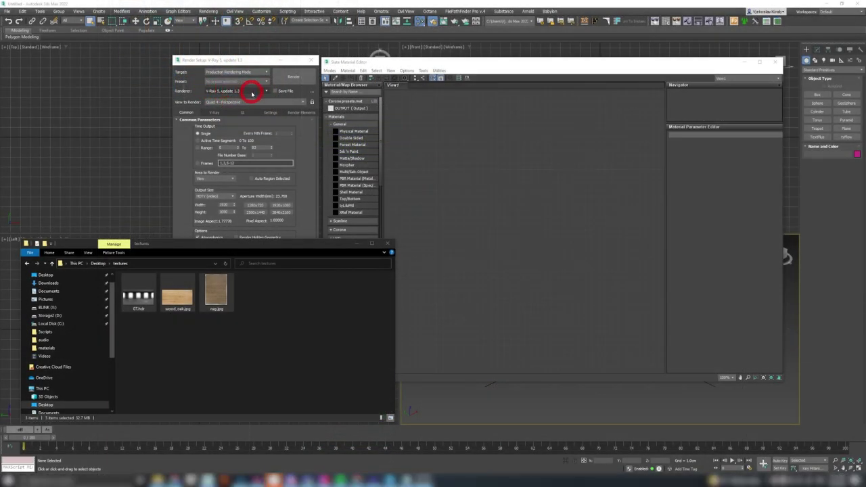
# - Drop 07.hdr, wood_oak.jpg and rug.jpg into Slate as V-Ray bitmap nodes with RGB
pyautogui.moveTo(210, 301); pyautogui.dragTo(448, 249)
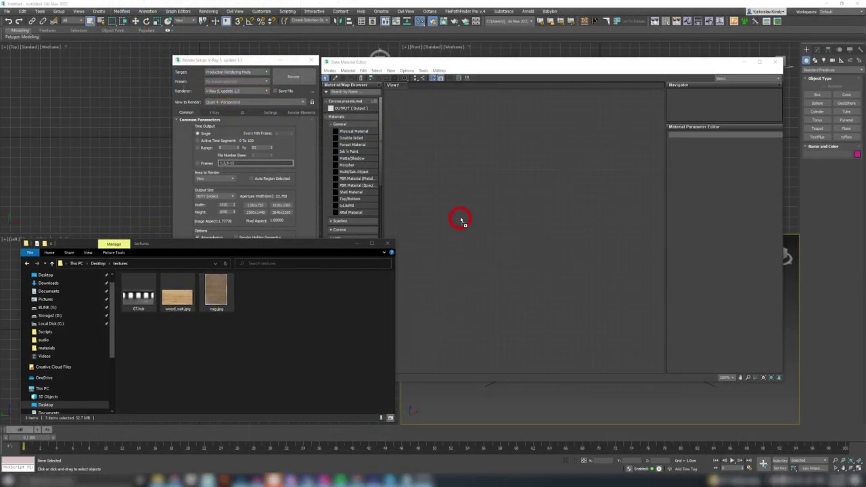
pyautogui.moveTo(462, 215); pyautogui.dragTo(463, 217)
pyautogui.click(675, 299)
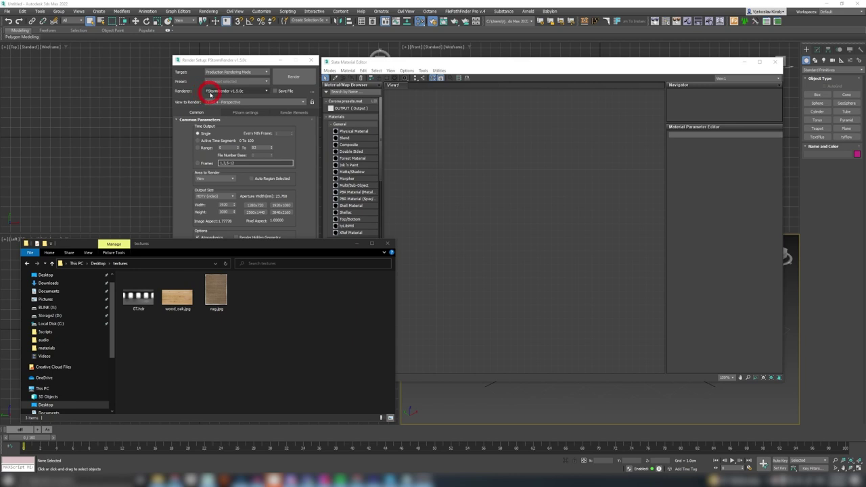
# - Drop the three textures in as FStormBitmap nodes, then reselect them for Corona
pyautogui.moveTo(267, 358); pyautogui.dragTo(436, 270)
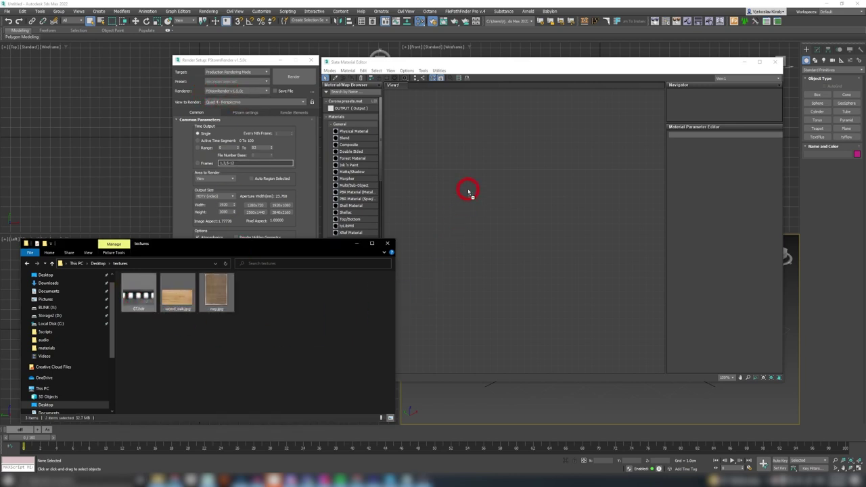
pyautogui.moveTo(469, 191); pyautogui.dragTo(465, 189)
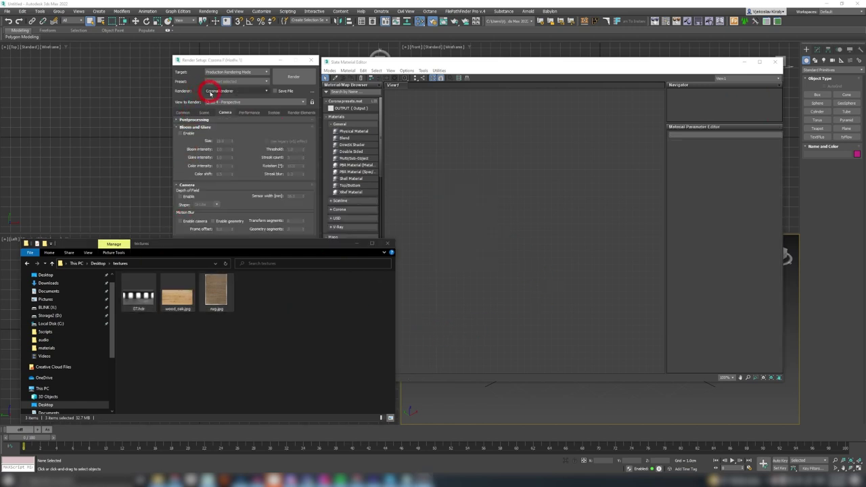
pyautogui.moveTo(260, 345); pyautogui.dragTo(476, 203)
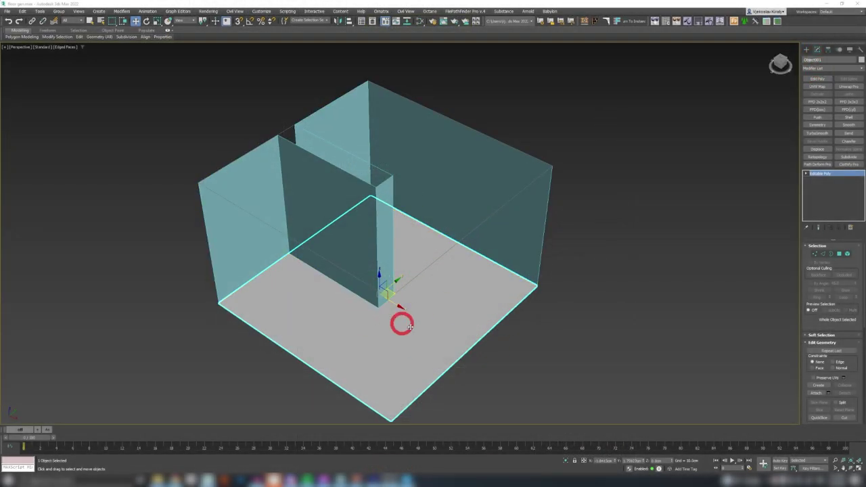
# - Add a FloorGenerator modifier to the floor and orbit to inspect the boards
pyautogui.moveTo(420, 300)
pyautogui.keyDown('alt'); pyautogui.mouseDown(button='middle')
pyautogui.moveTo(421, 287)
pyautogui.moveTo(641, 298)
pyautogui.moveTo(421, 299)
pyautogui.mouseUp(button='middle'); pyautogui.keyUp('alt')
pyautogui.click(815, 78)
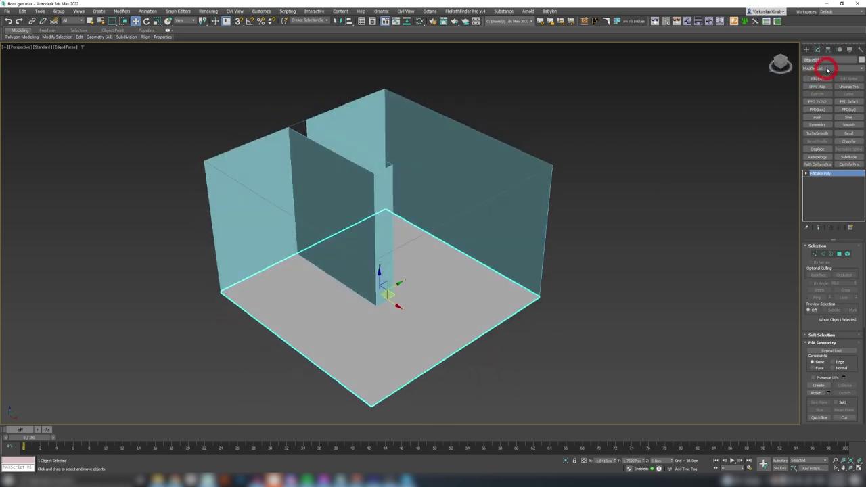
pyautogui.click(827, 69)
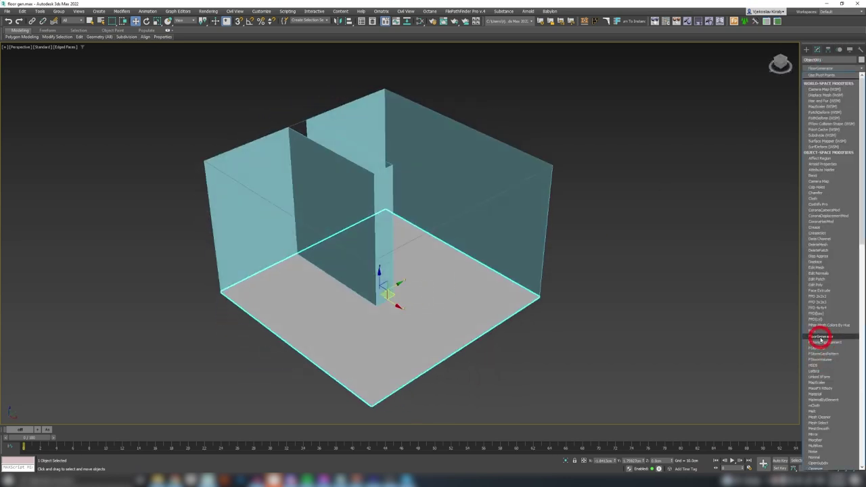
pyautogui.click(821, 339)
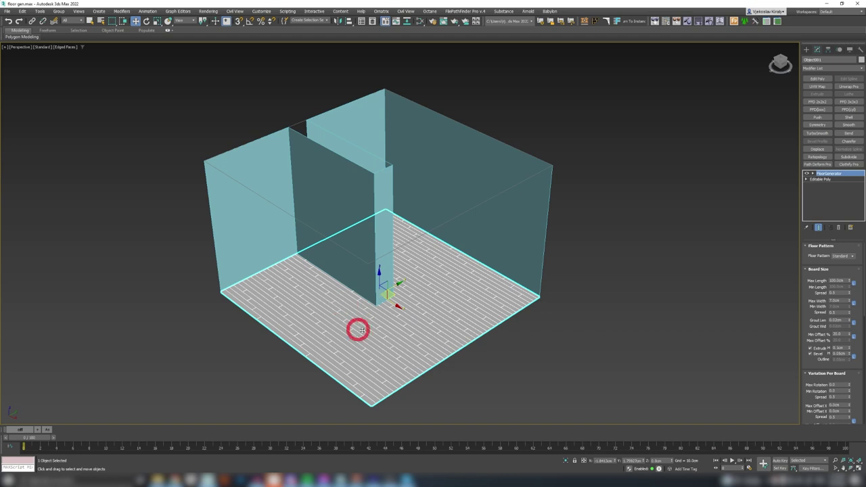
pyautogui.keyDown('alt'); pyautogui.moveTo(383, 328); pyautogui.dragTo(406, 309, button='middle'); pyautogui.keyUp('alt')
pyautogui.scroll(5, 416, 318)
pyautogui.scroll(2, 417, 318)
pyautogui.scroll(-8, 417, 318)
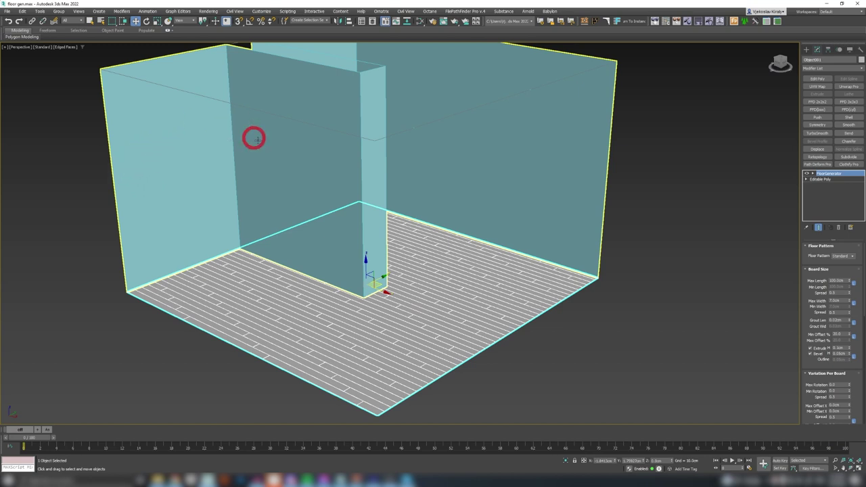
# - Select the walls object and apply FloorGenerator to it
pyautogui.click(492, 175)
pyautogui.click(832, 68)
pyautogui.click(825, 337)
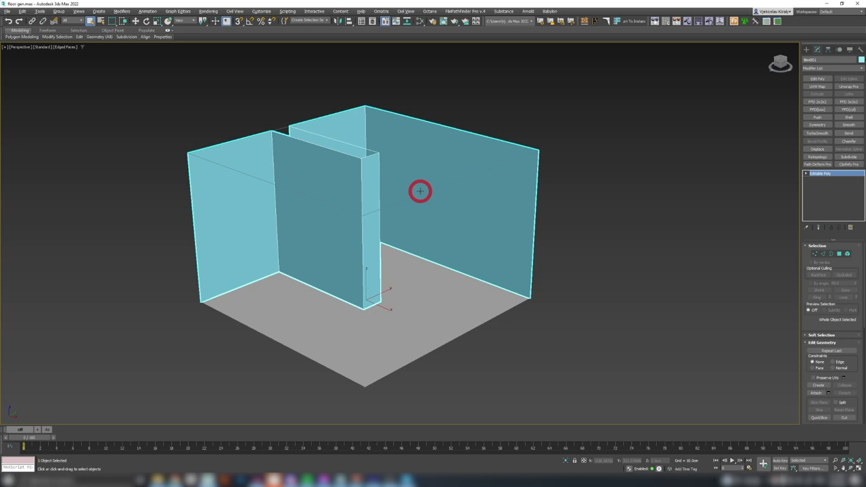
# - Generate FloorGenerator tile blocks on every room wall with FloorGen Tools' CREATE FLOORGEN
pyautogui.click(595, 21)
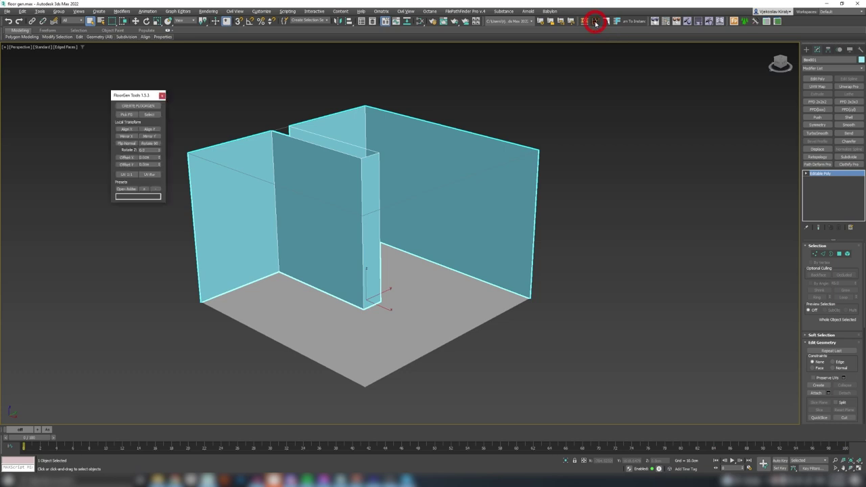
pyautogui.moveTo(121, 98)
pyautogui.mouseDown()
pyautogui.moveTo(138, 106)
pyautogui.moveTo(142, 96)
pyautogui.moveTo(124, 95)
pyautogui.mouseUp()
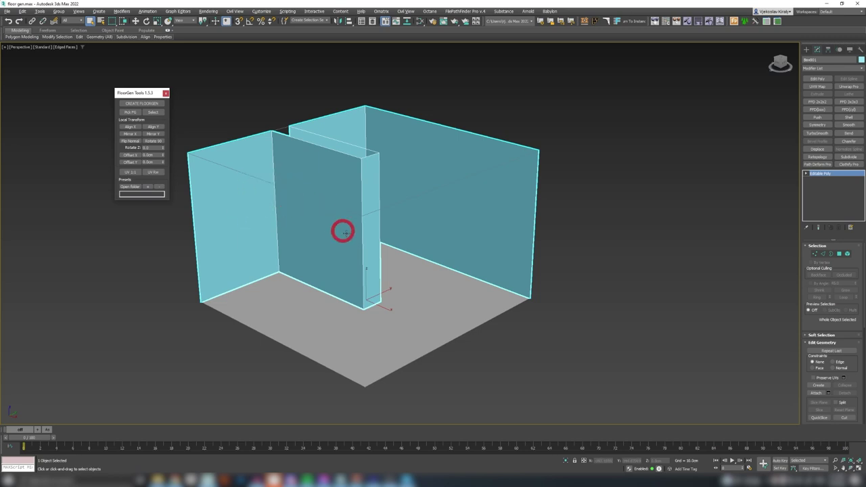
pyautogui.keyDown('alt'); pyautogui.moveTo(357, 150); pyautogui.dragTo(365, 191, button='middle'); pyautogui.keyUp('alt')
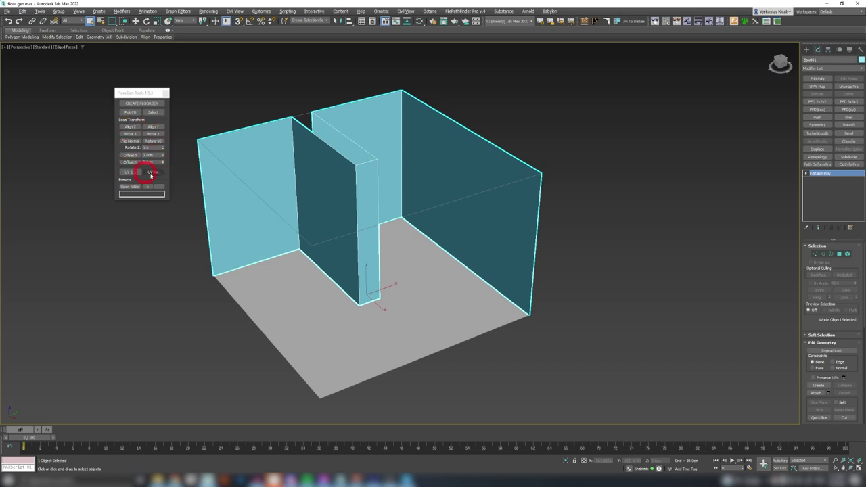
pyautogui.click(142, 103)
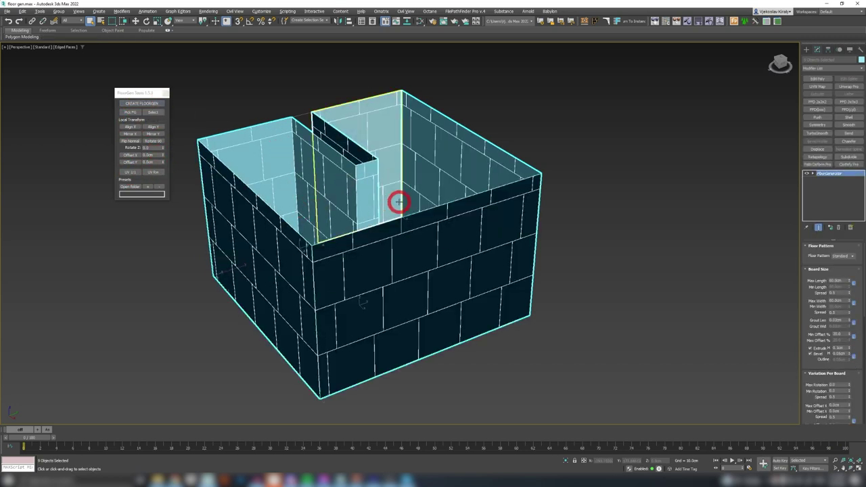
pyautogui.keyDown('alt'); pyautogui.moveTo(399, 201); pyautogui.dragTo(440, 171, button='middle'); pyautogui.keyUp('alt')
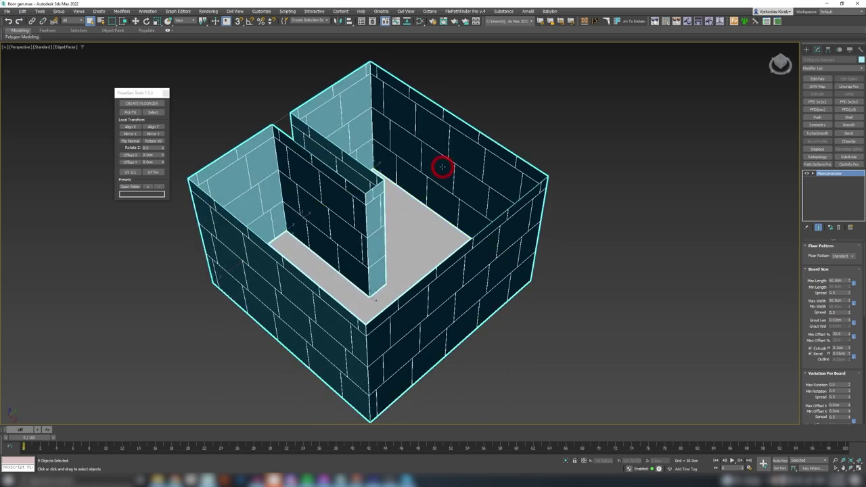
# - Select the back-right wall and check its FloorGenerator Max Length of 80.0cm
pyautogui.click(442, 167)
pyautogui.click(832, 174)
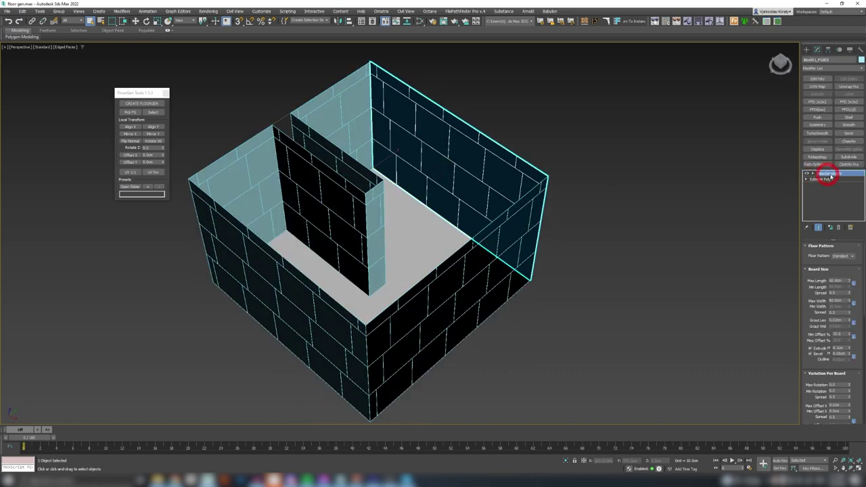
pyautogui.moveTo(454, 206)
pyautogui.keyDown('alt'); pyautogui.mouseDown(button='middle')
pyautogui.moveTo(466, 189)
pyautogui.moveTo(458, 204)
pyautogui.mouseUp(button='middle'); pyautogui.keyUp('alt')
pyautogui.doubleClick(839, 280)
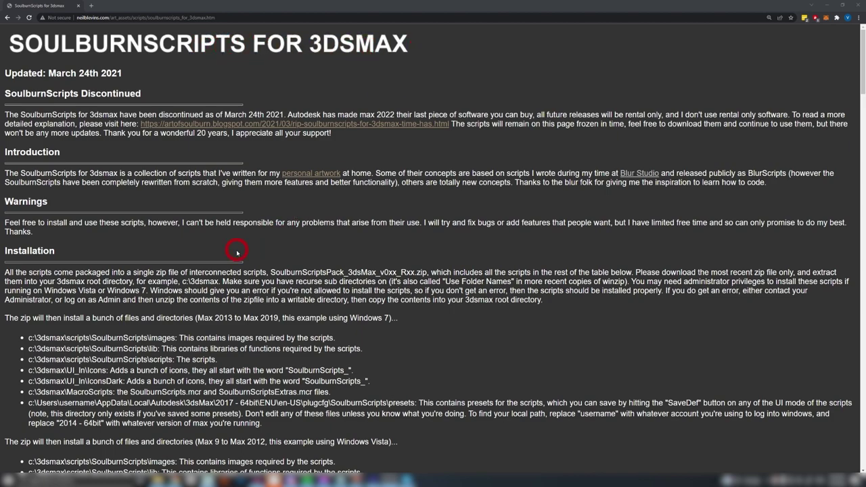
# - Scroll the SoulburnScripts page past the Bugs section to the download table and 86-script list
pyautogui.scroll(-13, 219, 254)
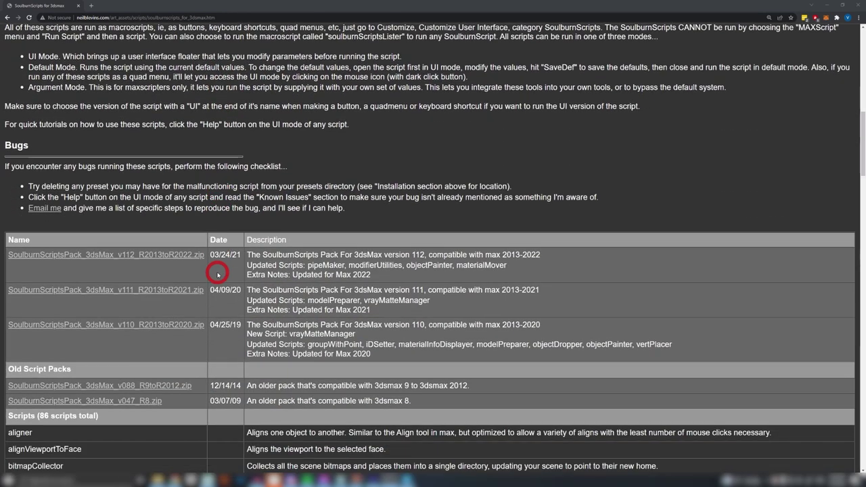
pyautogui.scroll(-3, 218, 273)
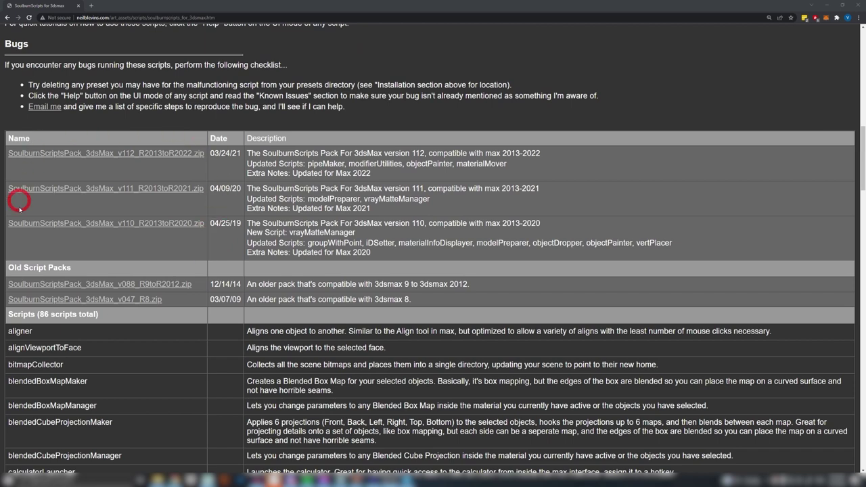
pyautogui.scroll(-3, 203, 290)
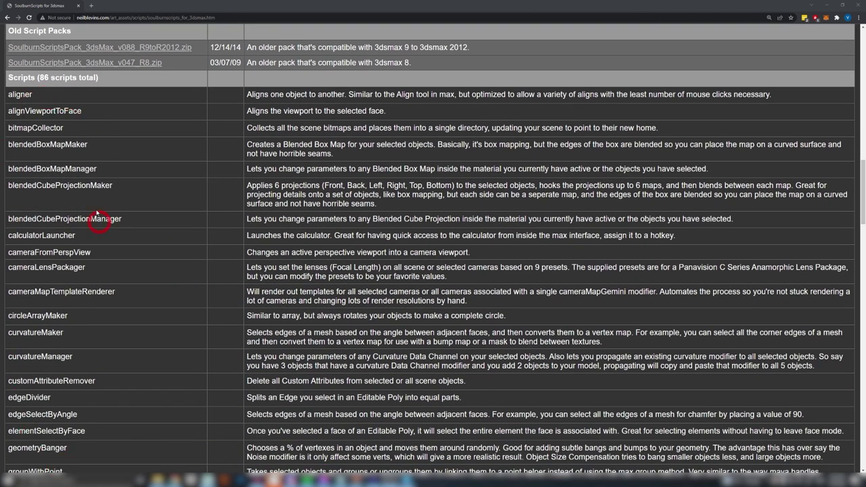
pyautogui.scroll(-8, 167, 290)
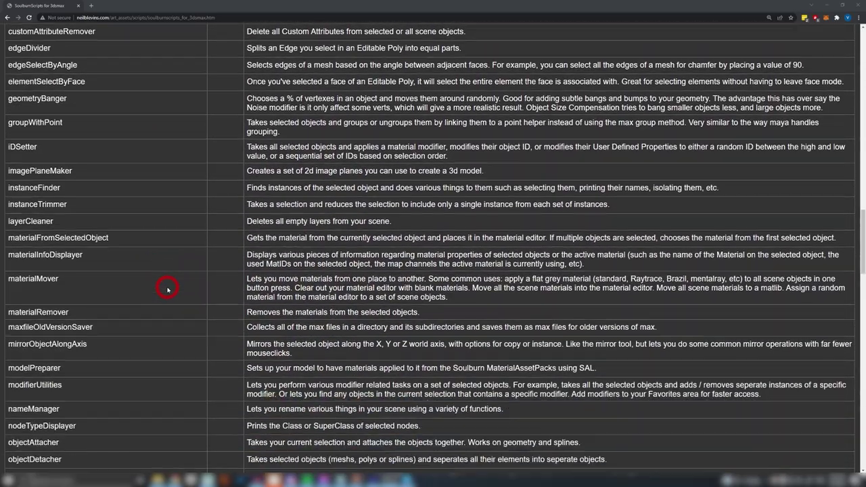
pyautogui.scroll(-3, 168, 290)
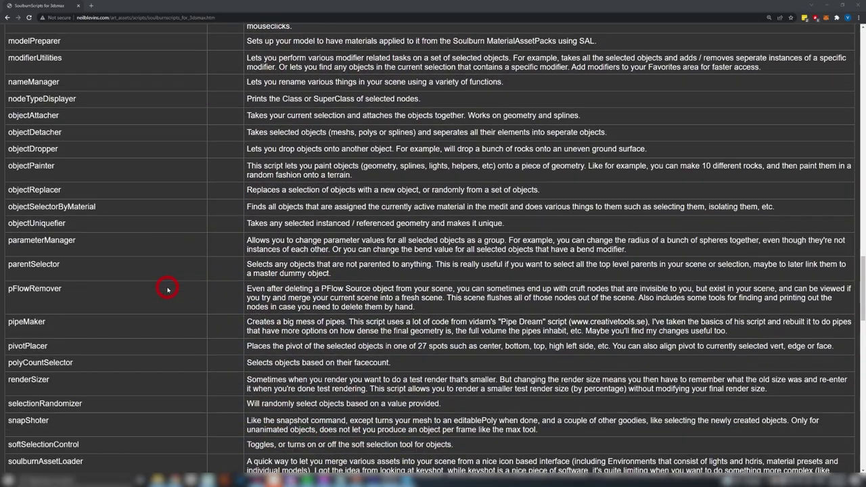
pyautogui.scroll(-3, 167, 290)
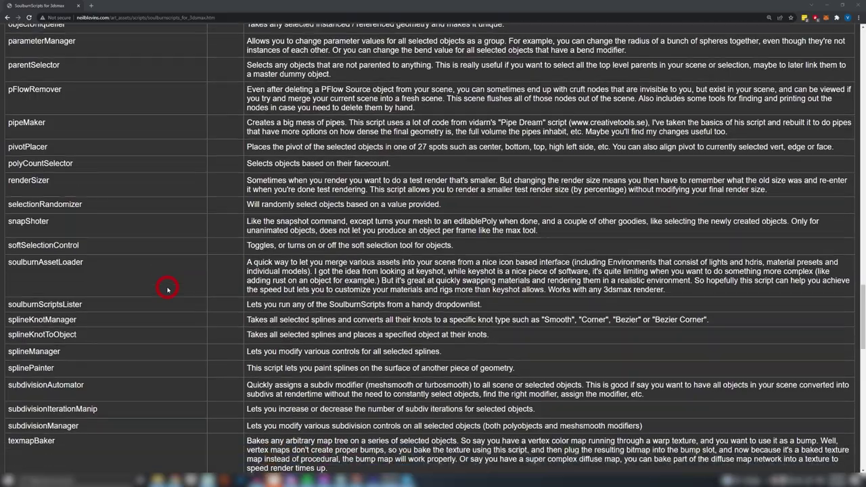
pyautogui.scroll(-2, 168, 290)
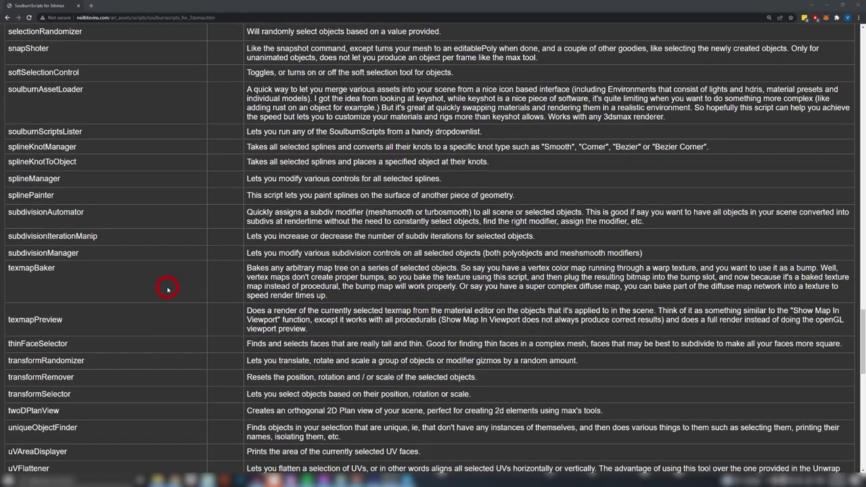
pyautogui.scroll(-5, 168, 290)
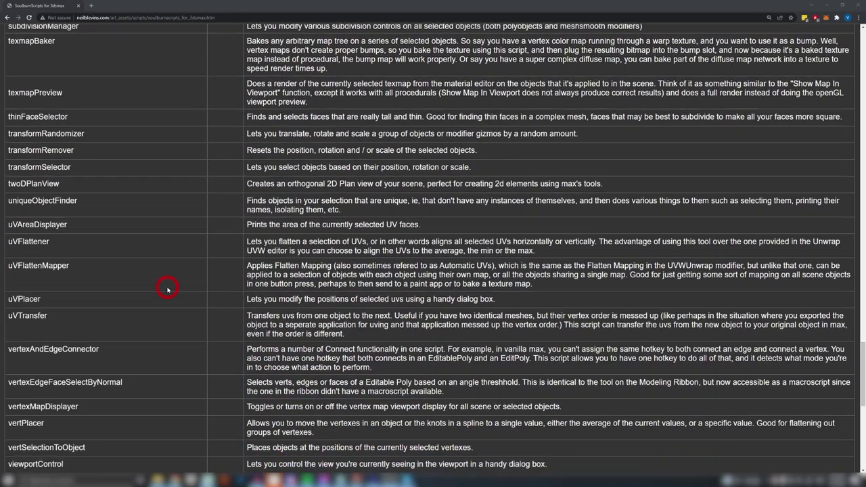
pyautogui.scroll(-1, 168, 289)
pyautogui.scroll(-1, 168, 289)
pyautogui.scroll(4, 168, 289)
pyautogui.scroll(3, 168, 290)
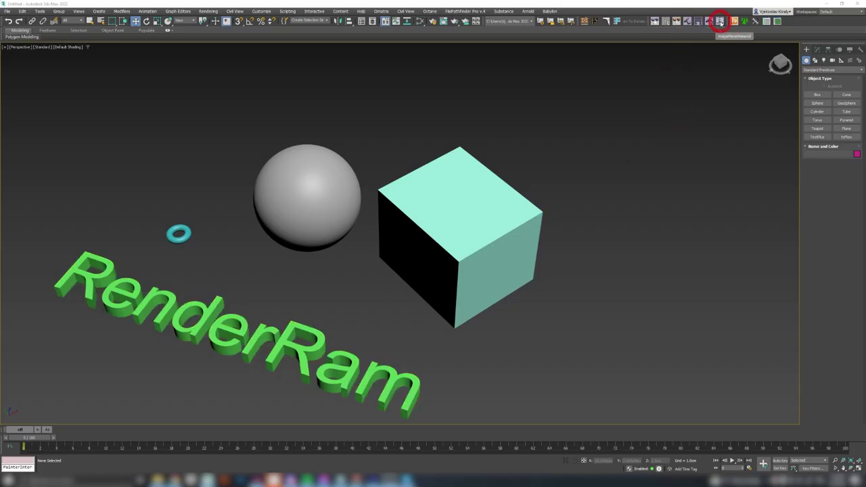
# - Attach the sphere, cube, torus and RenderRam text into one mesh with objectAttacher
pyautogui.moveTo(92, 107); pyautogui.dragTo(423, 288)
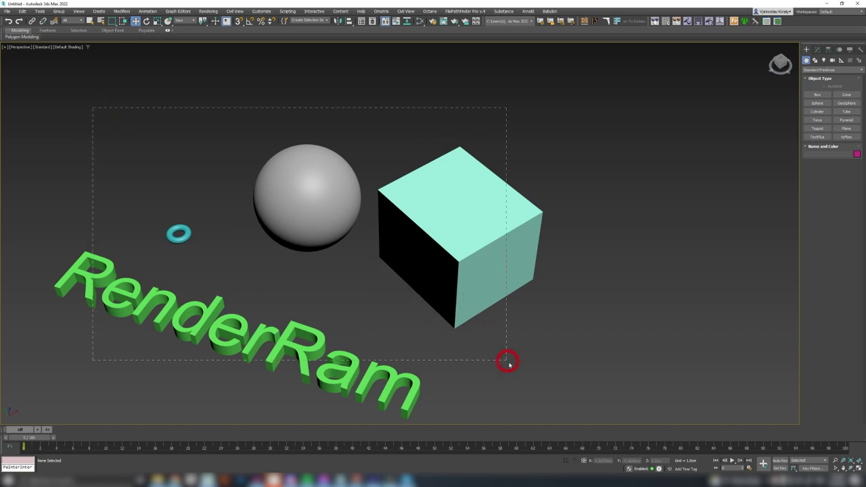
pyautogui.moveTo(517, 374); pyautogui.dragTo(519, 373)
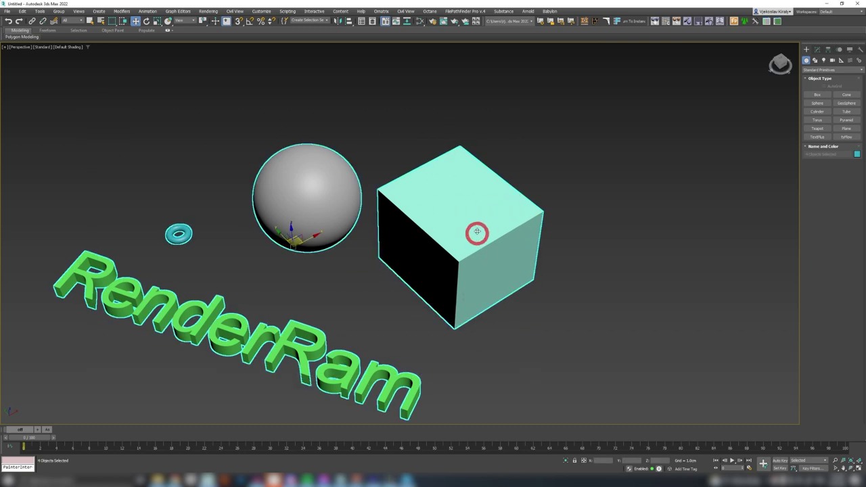
pyautogui.click(656, 20)
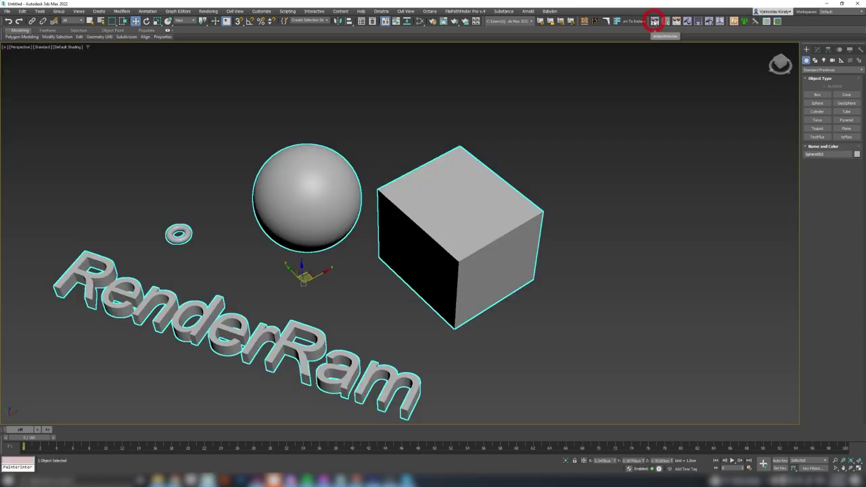
# - Split the merged mesh back into separate objects with objectDetacher and select the cube
pyautogui.click(358, 307)
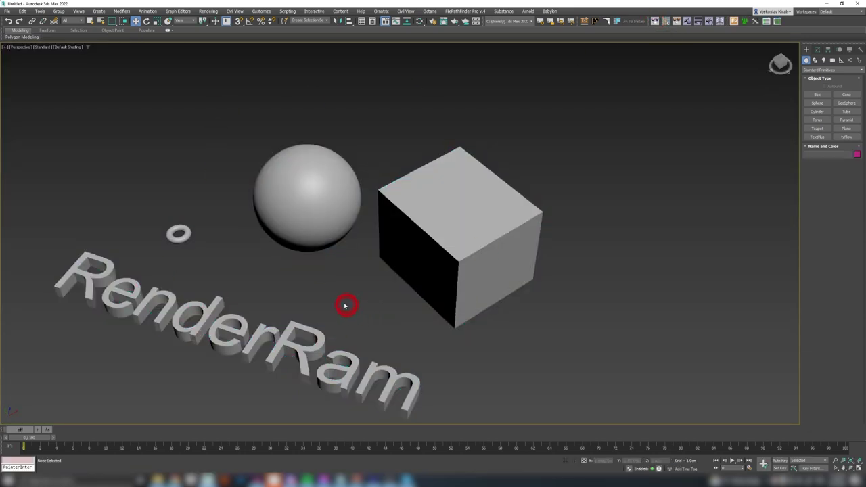
pyautogui.click(424, 247)
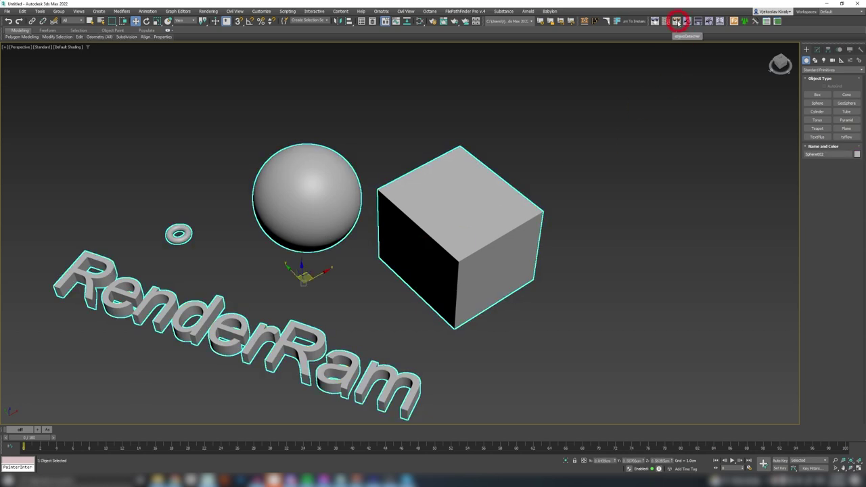
pyautogui.click(145, 239)
pyautogui.click(451, 262)
# - Move the cube's pivot off to its right using Affect Pivot Only
pyautogui.click(831, 50)
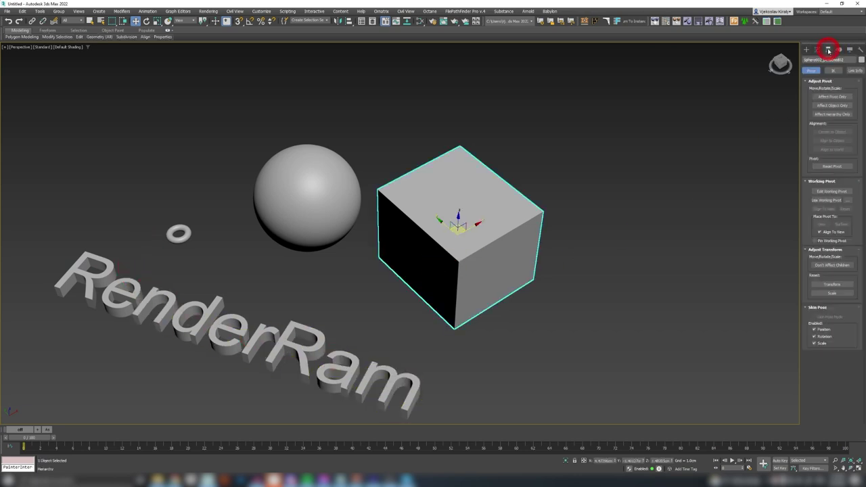
pyautogui.click(828, 96)
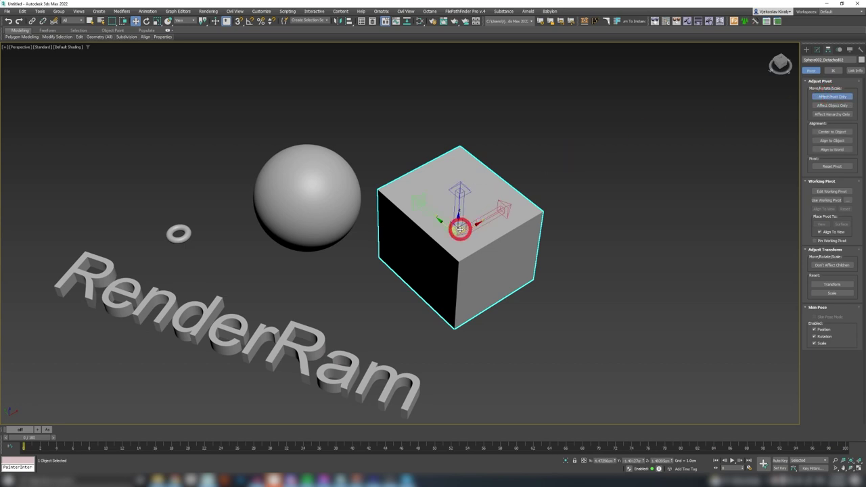
pyautogui.moveTo(461, 227); pyautogui.dragTo(670, 186)
pyautogui.click(827, 97)
pyautogui.click(810, 52)
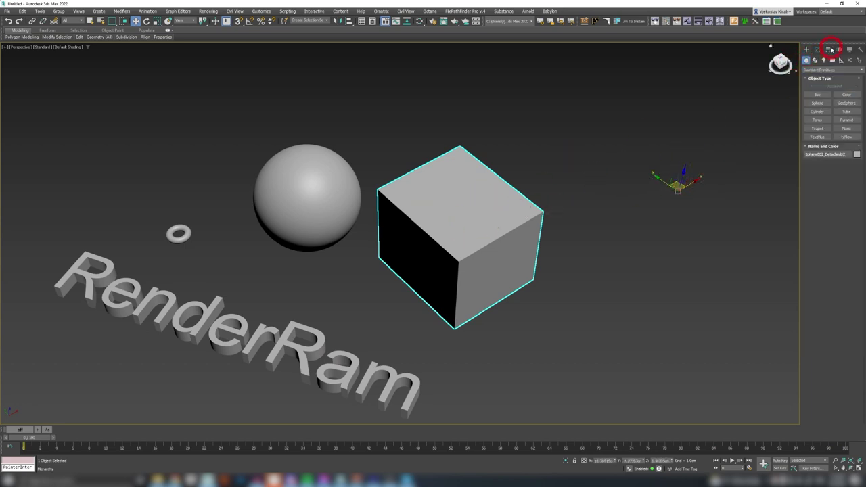
# - Return the cube's pivot to its centre with Center to Object and pivotPlacer
pyautogui.click(829, 50)
pyautogui.click(822, 96)
pyautogui.click(822, 140)
pyautogui.click(832, 132)
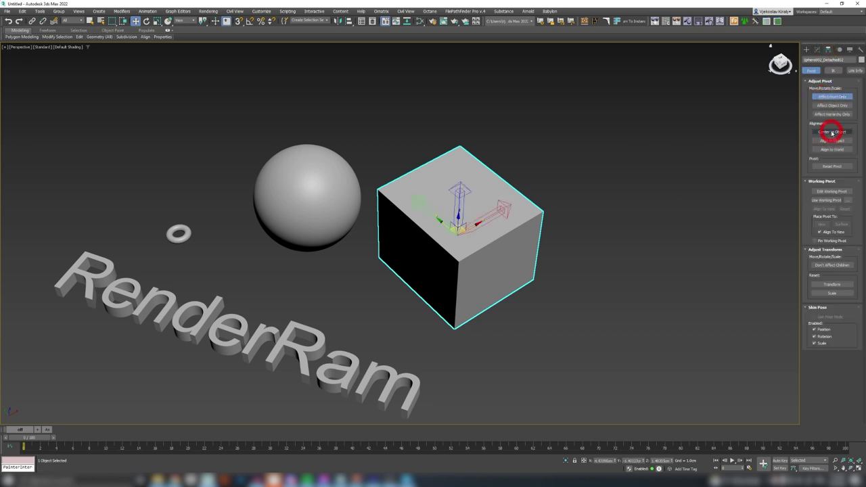
pyautogui.click(831, 96)
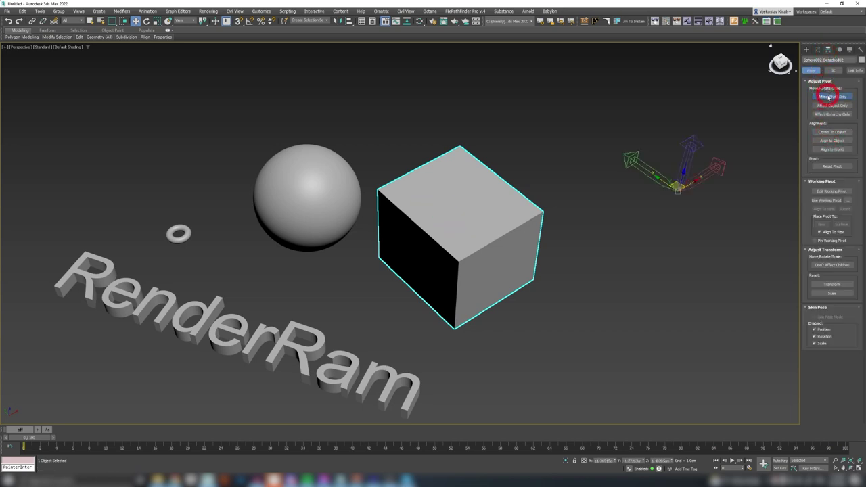
pyautogui.click(813, 50)
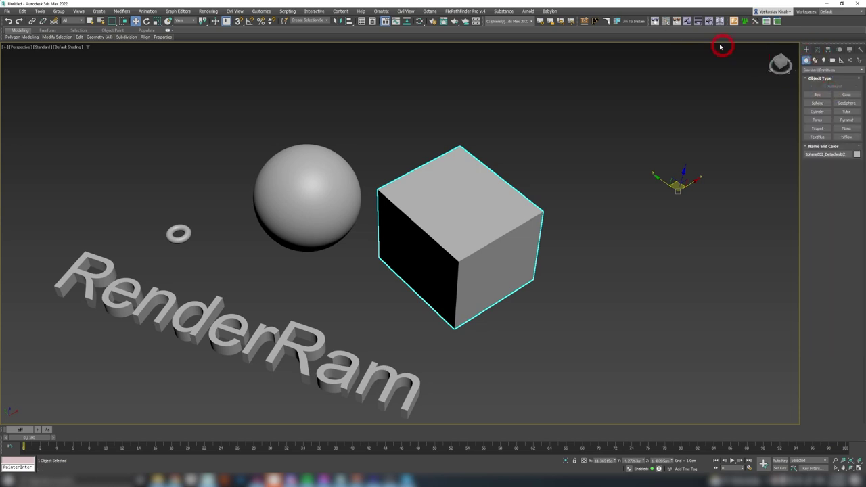
pyautogui.click(666, 23)
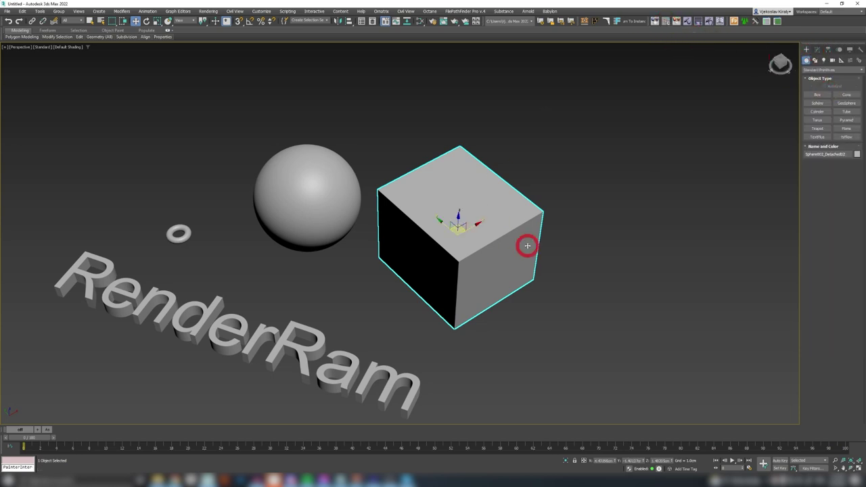
pyautogui.keyDown('alt'); pyautogui.moveTo(443, 260); pyautogui.dragTo(475, 254, button='middle'); pyautogui.keyUp('alt')
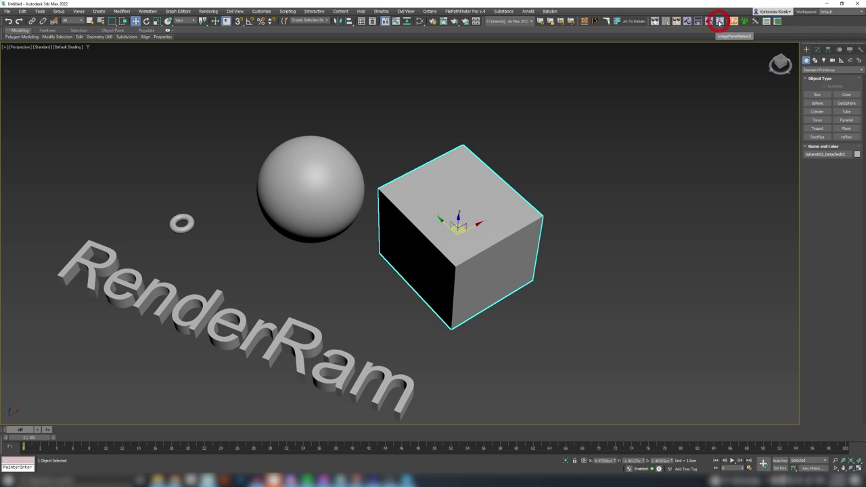
# - Create an imagePlaneMaker plane with the leather armchair photo as Front image, isolated and viewed face-on
pyautogui.click(719, 21)
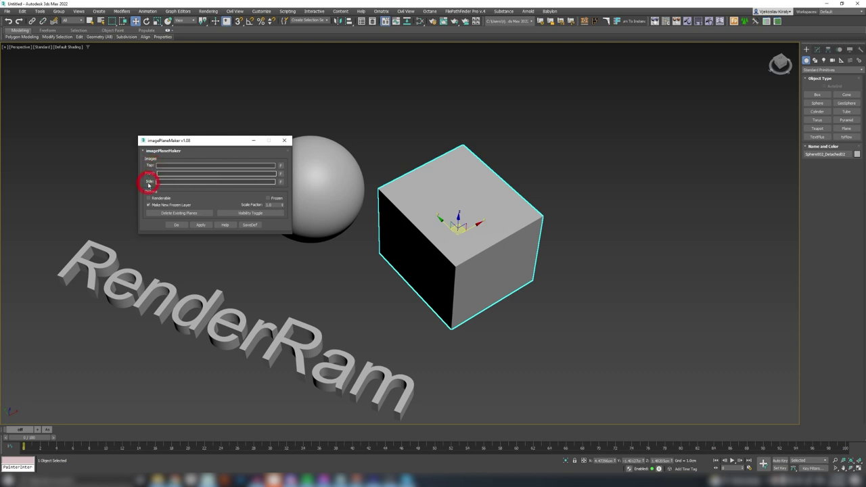
pyautogui.click(279, 173)
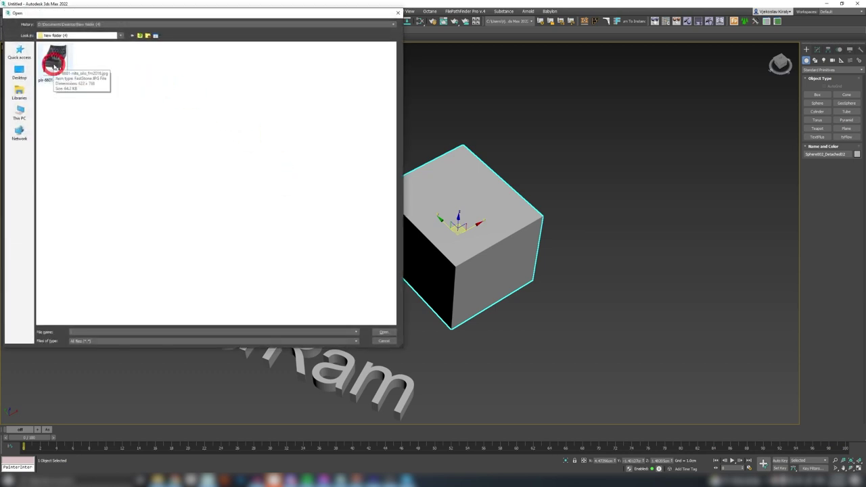
pyautogui.doubleClick(54, 66)
pyautogui.click(182, 227)
pyautogui.hotkey('alt', 'q')
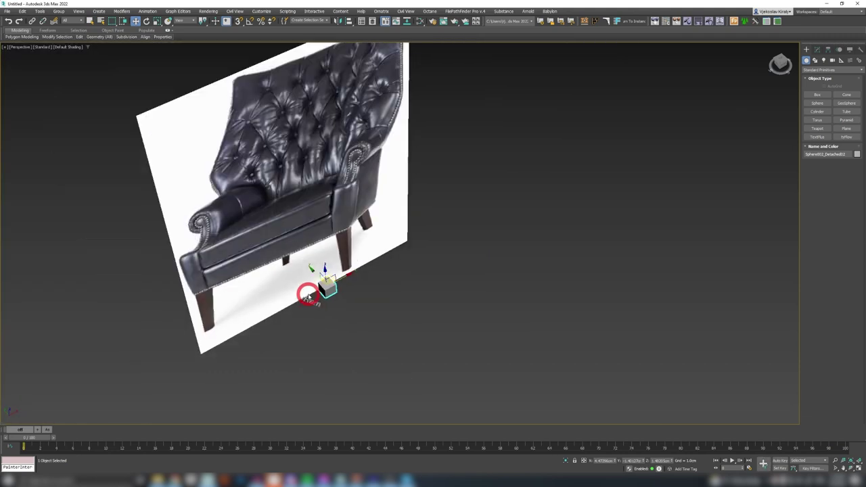
pyautogui.keyDown('alt'); pyautogui.moveTo(304, 262); pyautogui.dragTo(335, 254, button='middle'); pyautogui.keyUp('alt')
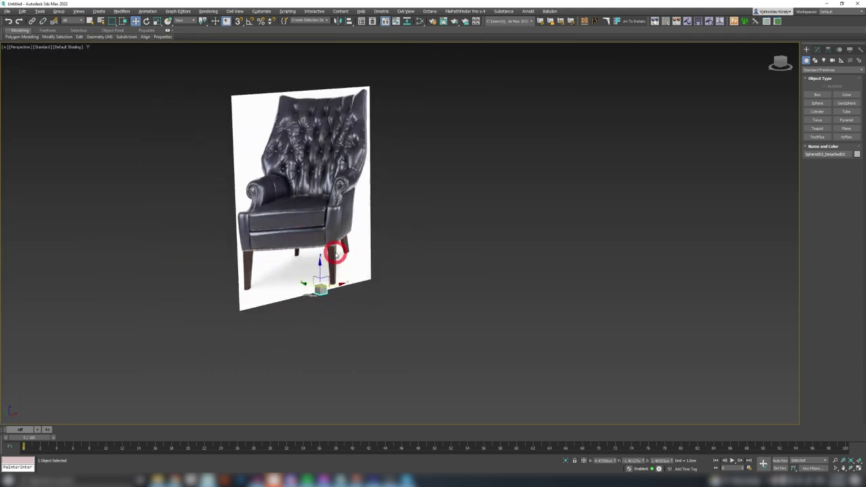
# - Launch soulburnScriptsLister and expand its dropdown of all script names
pyautogui.click(698, 23)
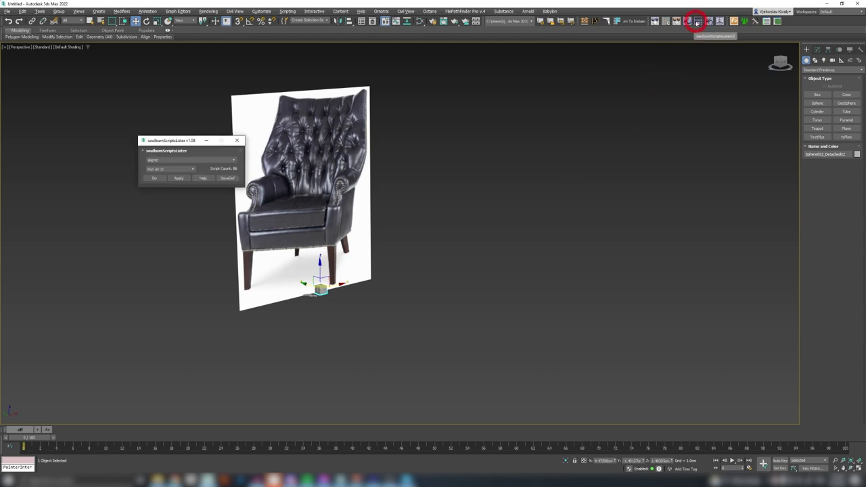
pyautogui.click(223, 160)
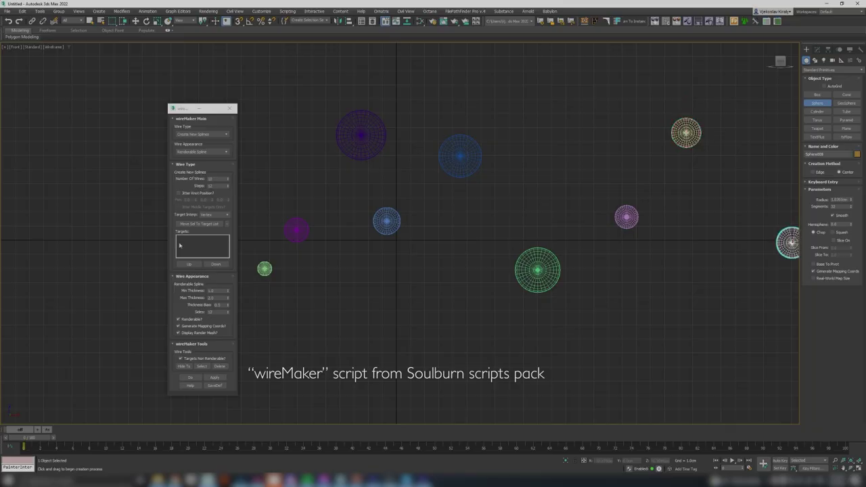
# - Set all nine spheres as wireMaker targets and generate the coloured wires through them
pyautogui.press('w')
pyautogui.hotkey('ctrl', 'a')
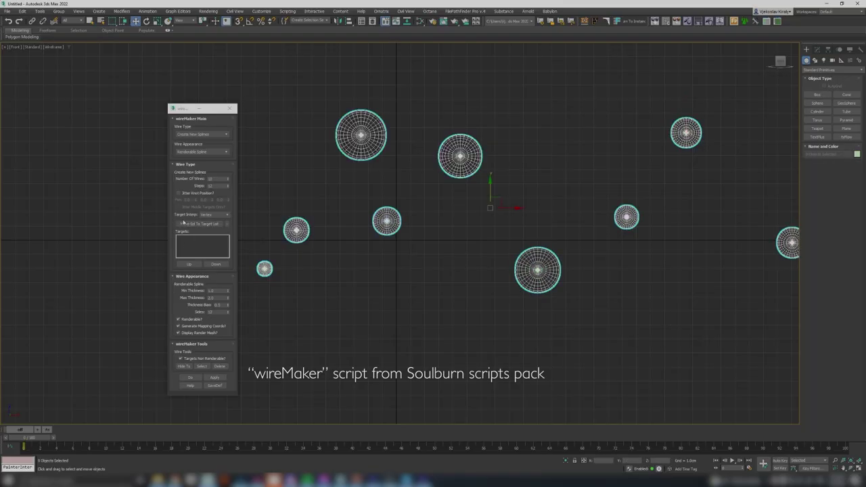
pyautogui.click(189, 223)
pyautogui.click(190, 377)
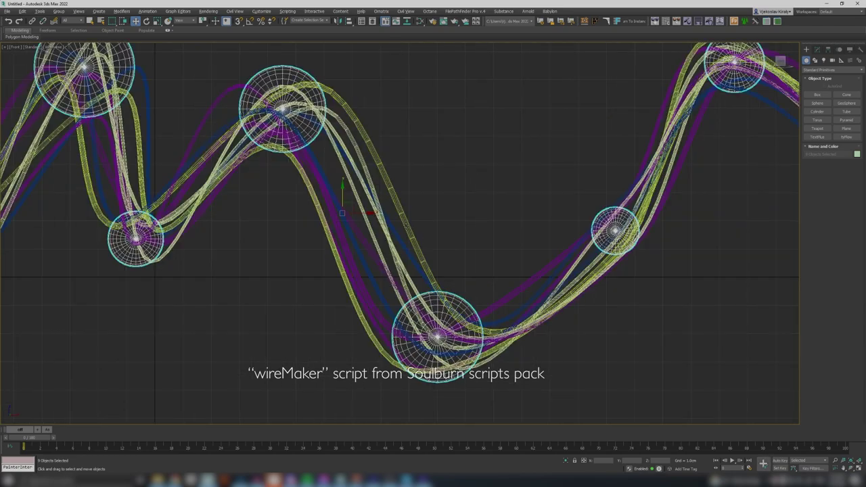